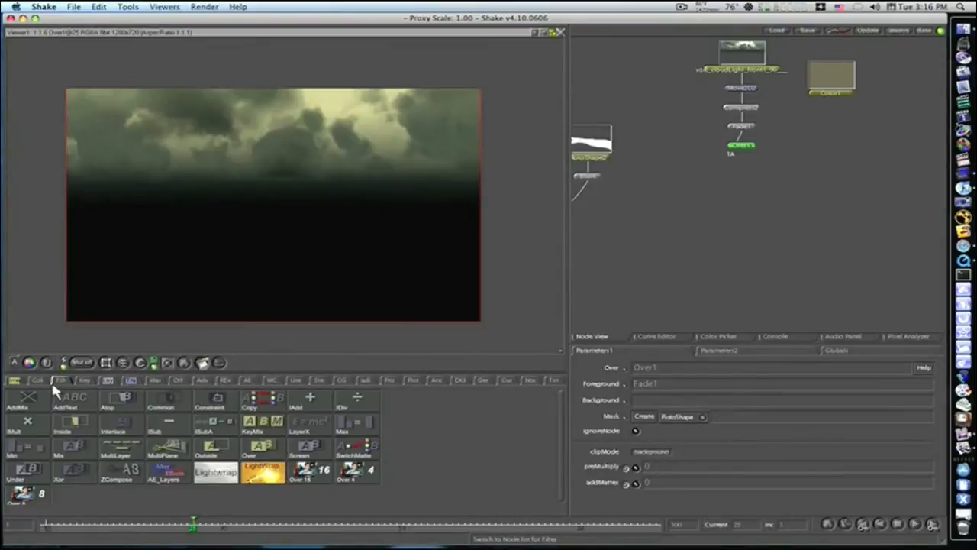
Connect Color1 as the background of Over1 beneath the faded clouds, then view Over1.
left_click(15, 380)
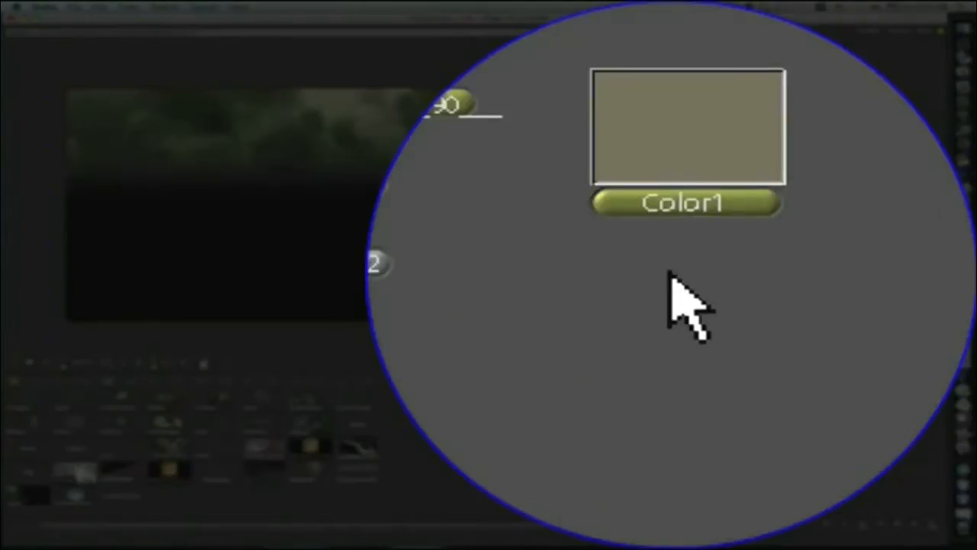
left_click(812, 92)
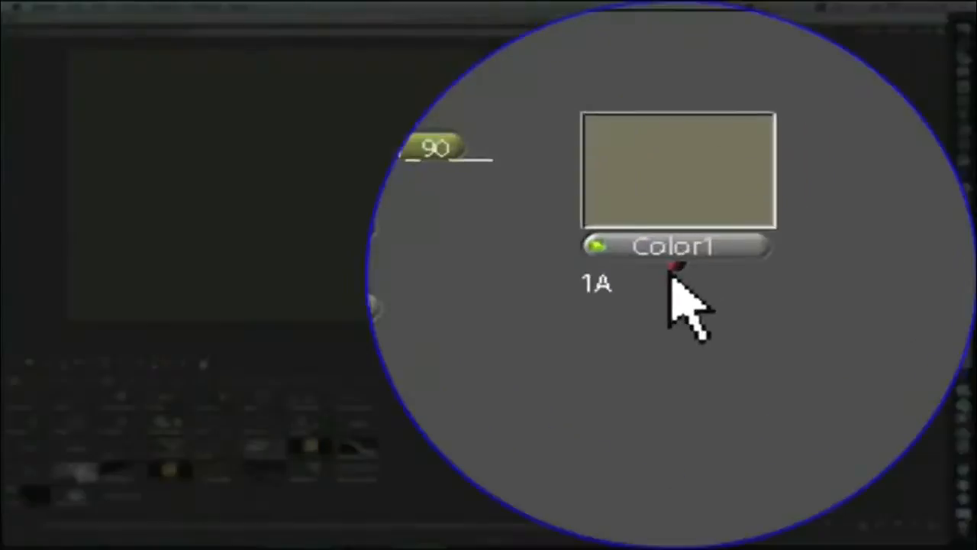
left_click(729, 145)
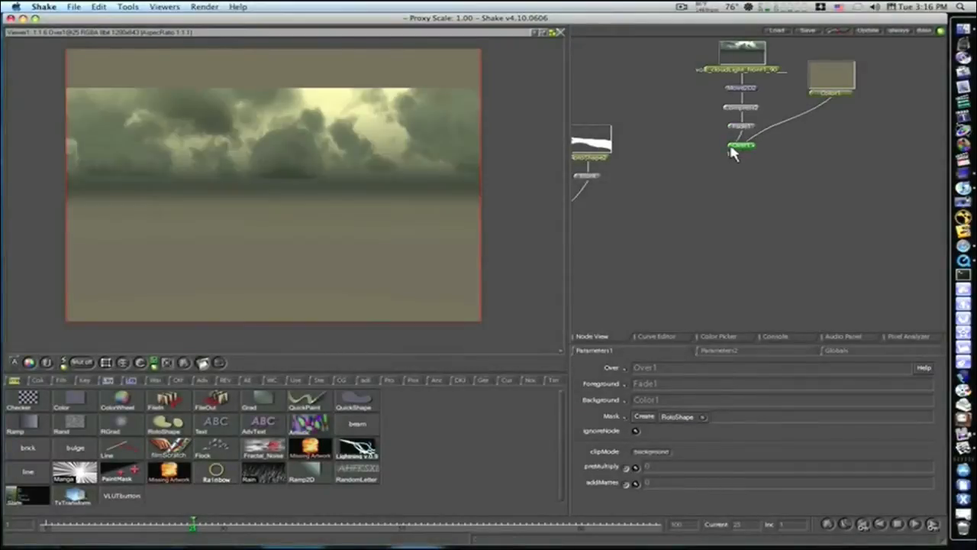
Scale the cloud plate up to about 1.75 in Move2D2 so it fills the frame.
left_click(753, 92)
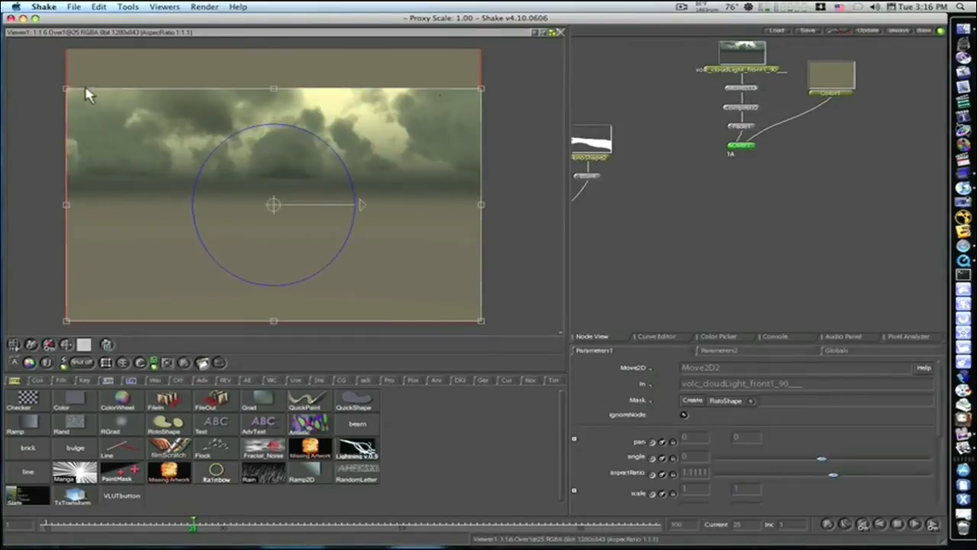
left_click_drag(69, 93, 1, 12)
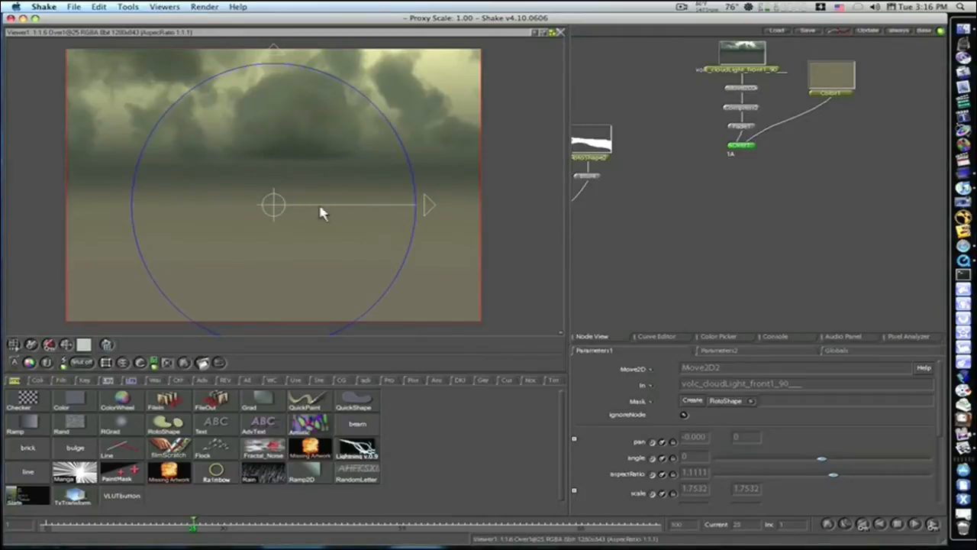
Move Over1 beside MultiLayer1 and add an Over node with MultiLayer1 as foreground and Over1 as background.
left_click_drag(647, 285, 766, 192)
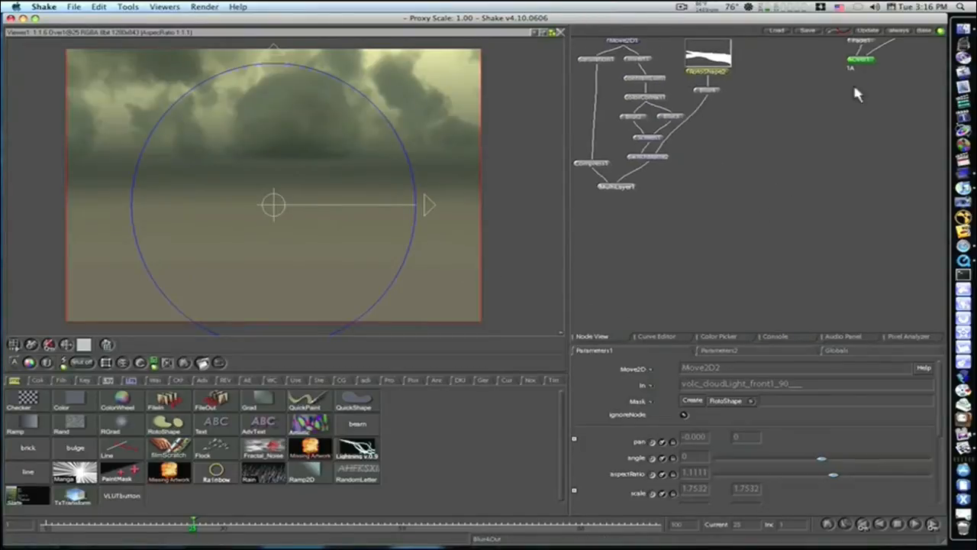
left_click_drag(862, 62, 717, 169)
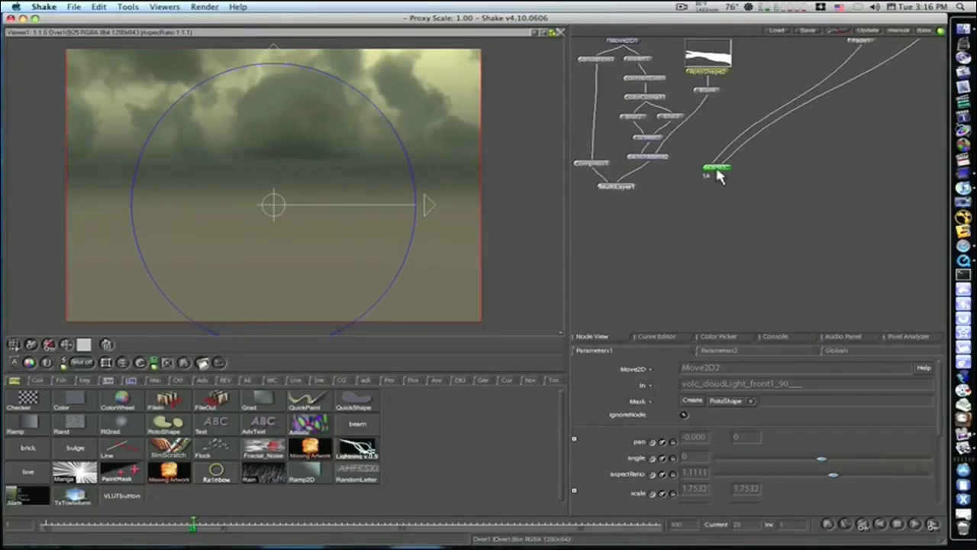
left_click(617, 187)
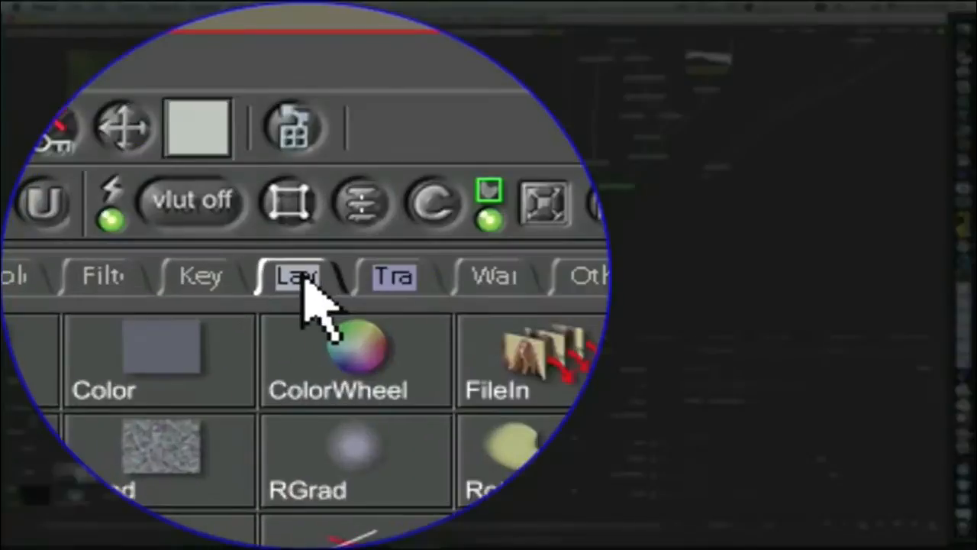
left_click(110, 380)
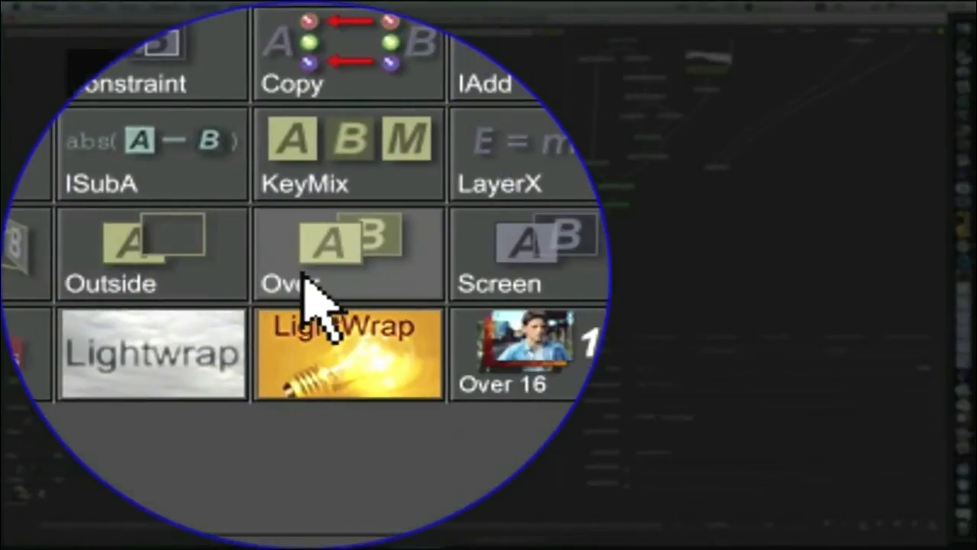
left_click(305, 288)
left_click_drag(620, 203, 658, 223)
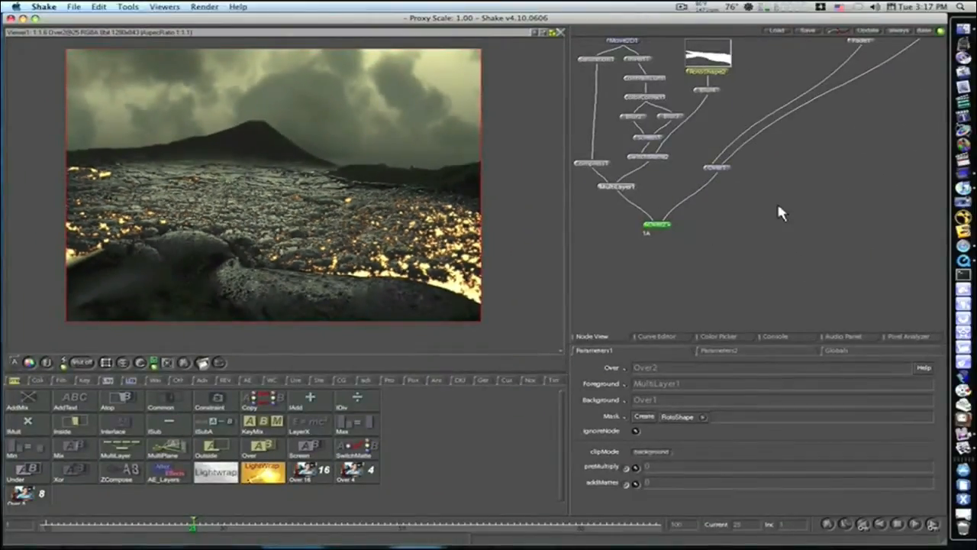
Move the DarkCloudsPass385_475_ node between RotoShape1 and the volcano cloud plate, and view its image.
left_click_drag(777, 201, 706, 306)
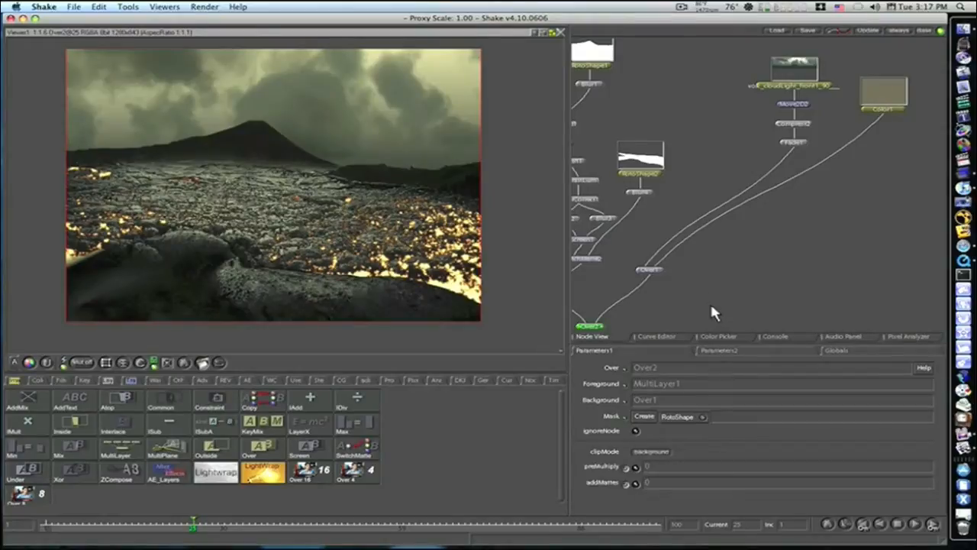
left_click_drag(702, 118, 779, 274)
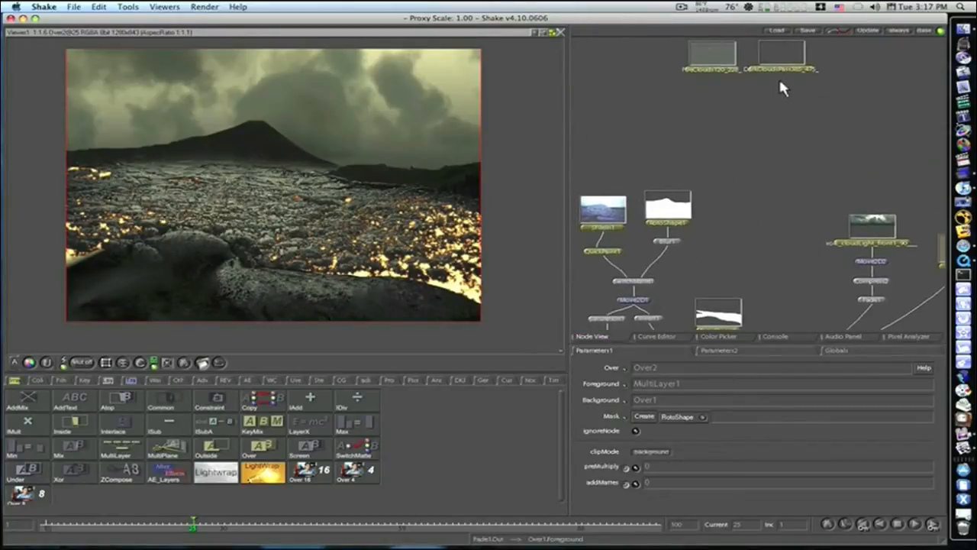
left_click_drag(780, 69, 751, 231)
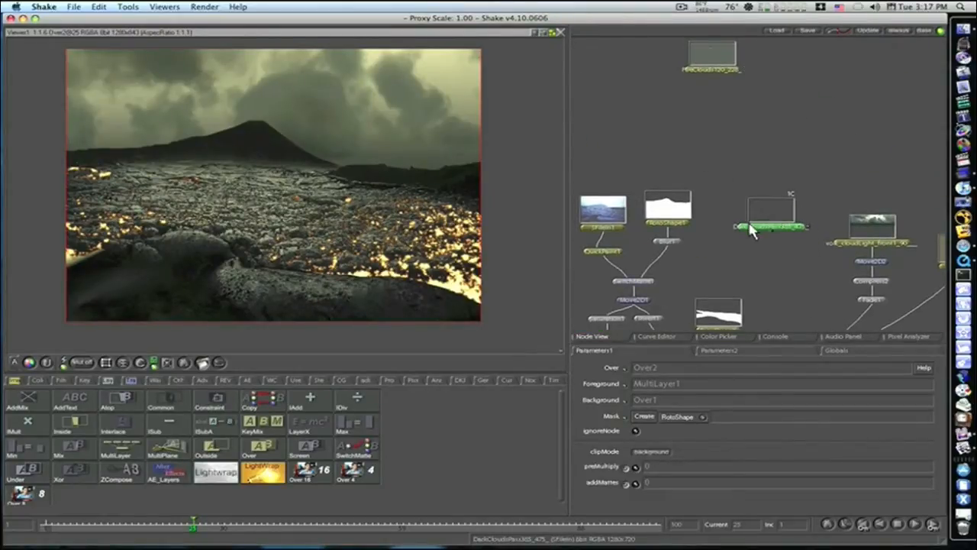
left_click(744, 232)
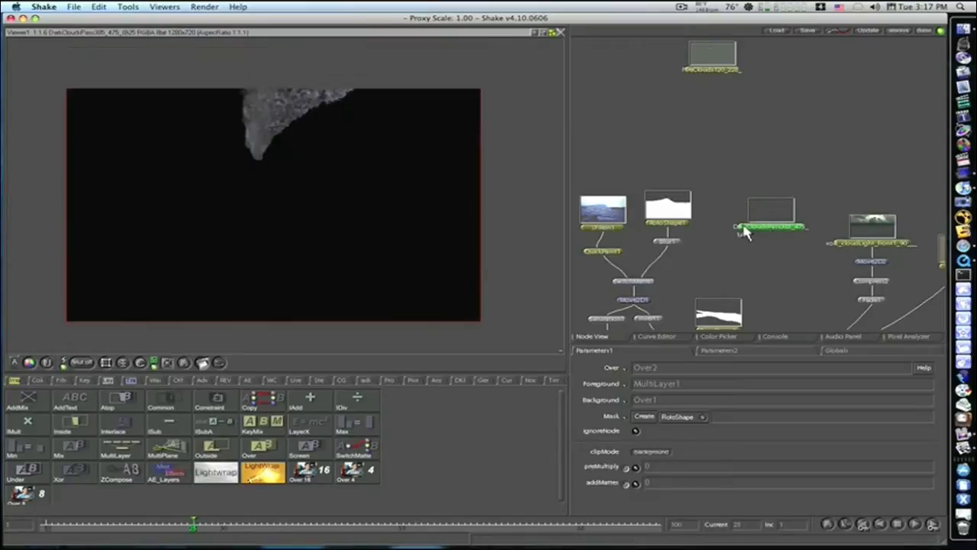
left_click_drag(744, 232, 745, 223)
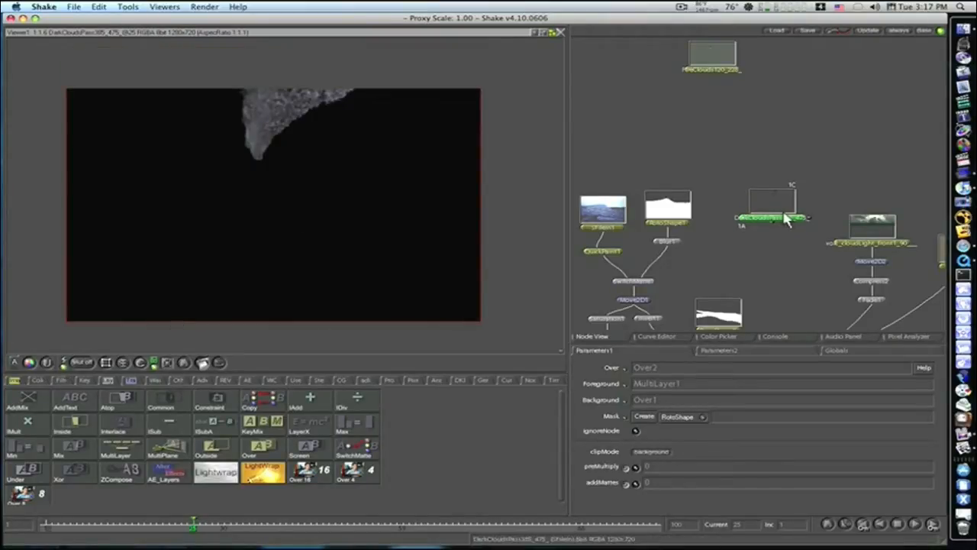
left_click_drag(780, 214, 780, 207)
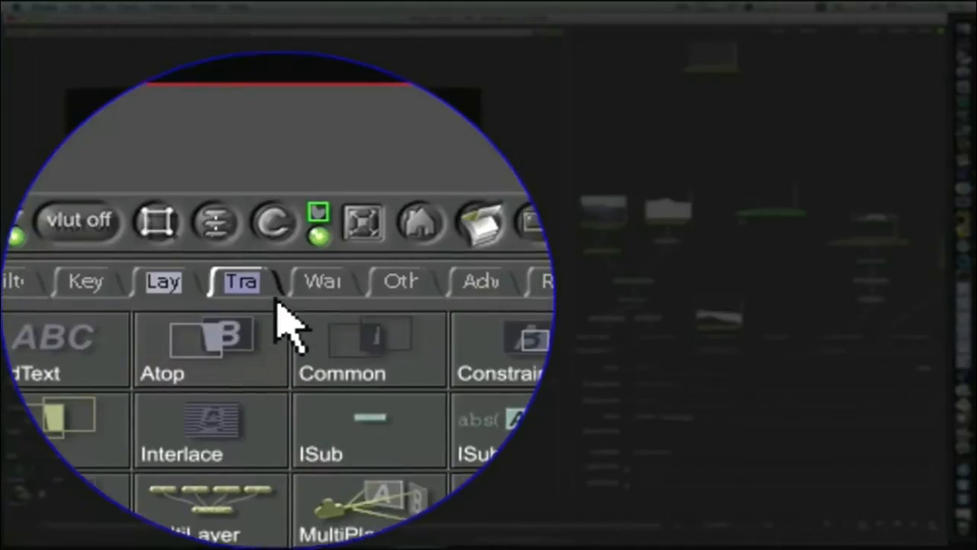
Add a Move2D node after DarkCloudsPass385_475_, followed by an EdgeDetect node offset slightly to one side.
left_click(277, 303)
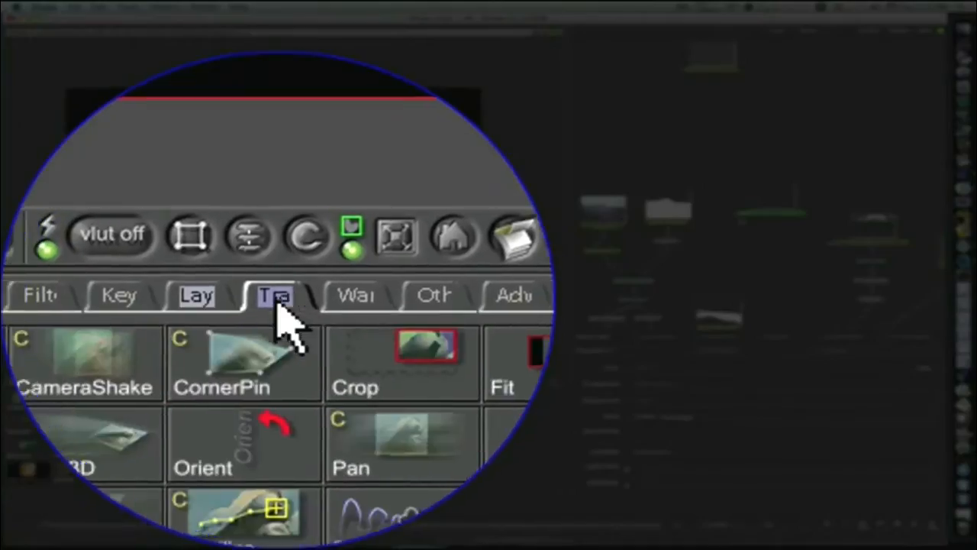
left_click(137, 317)
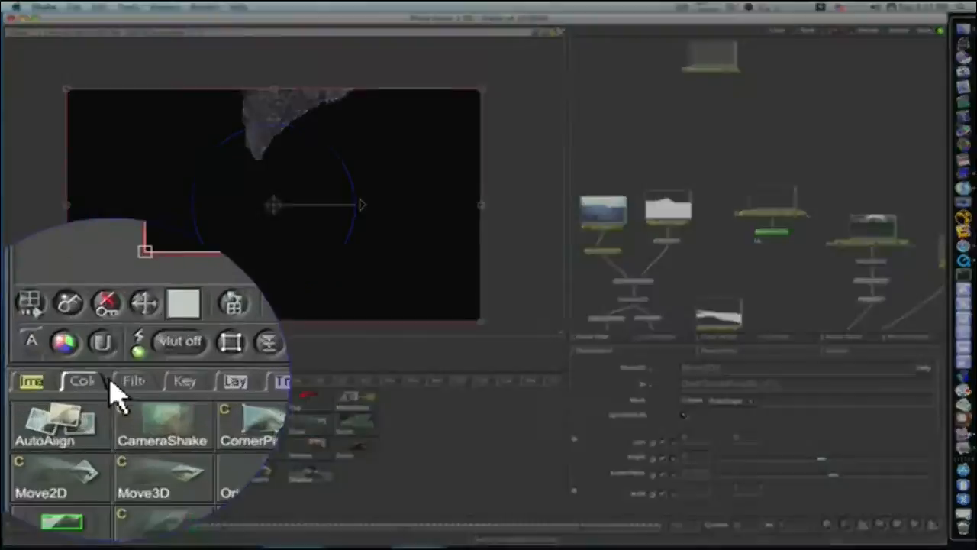
left_click(131, 381)
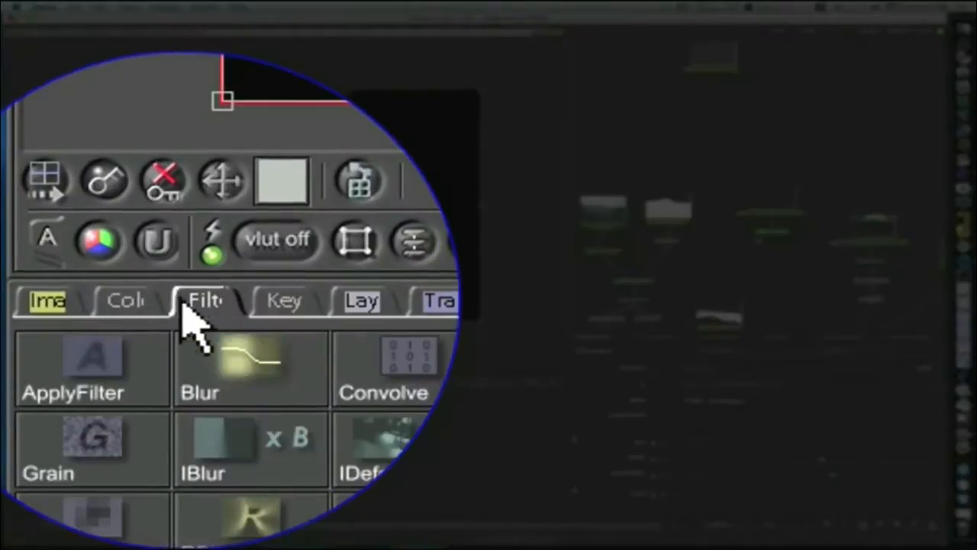
right_click(279, 313)
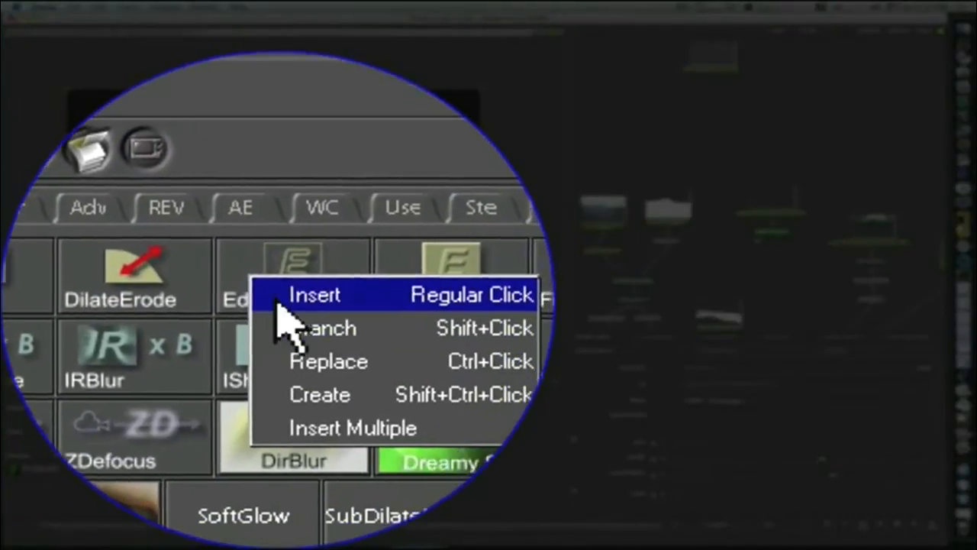
left_click(328, 356)
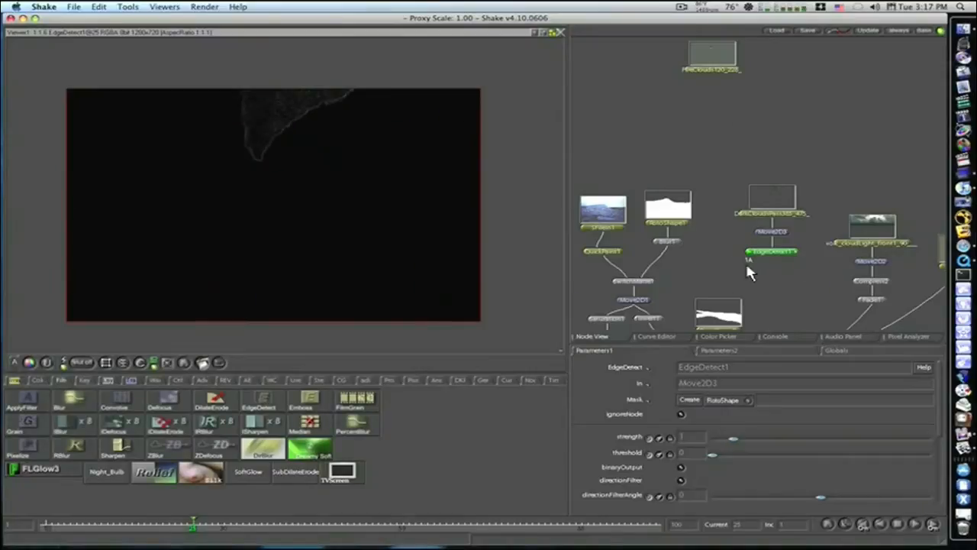
left_click_drag(778, 255, 760, 257)
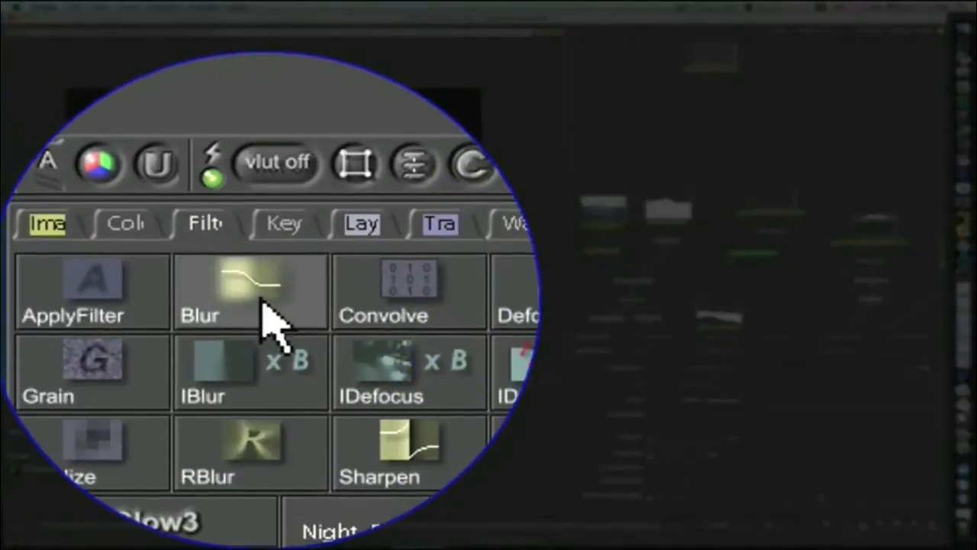
Add a Blur node after EdgeDetect1 and set its pixels to 40.
left_click(267, 317)
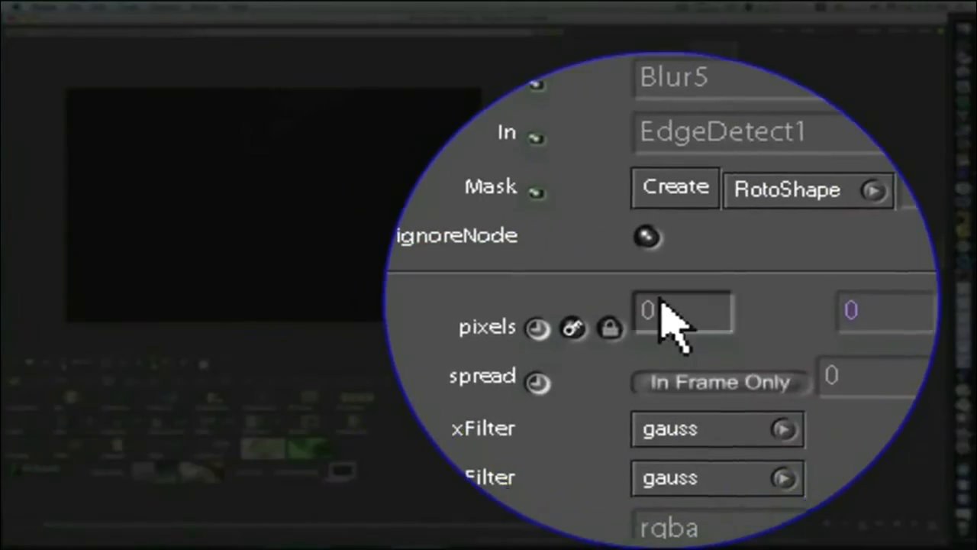
left_click(662, 311)
type("40")
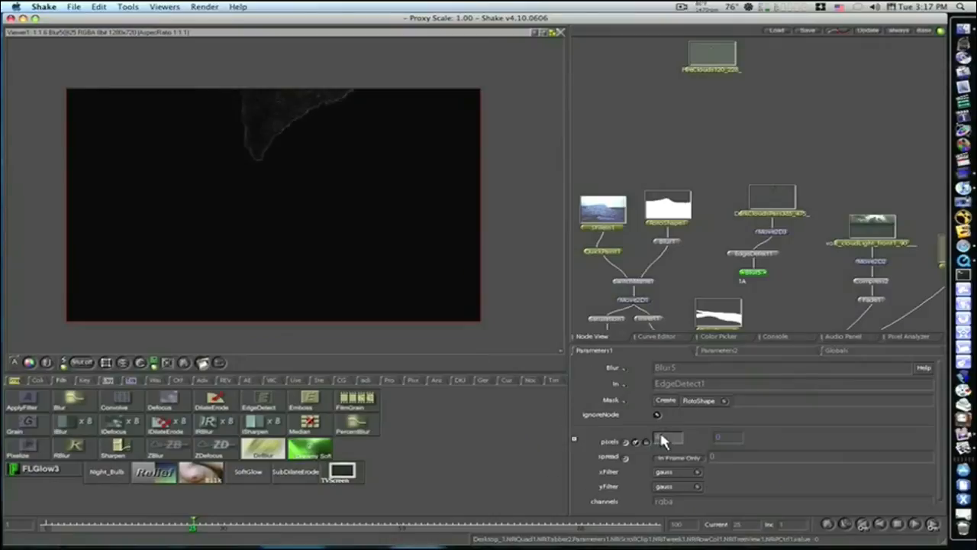
key("Return")
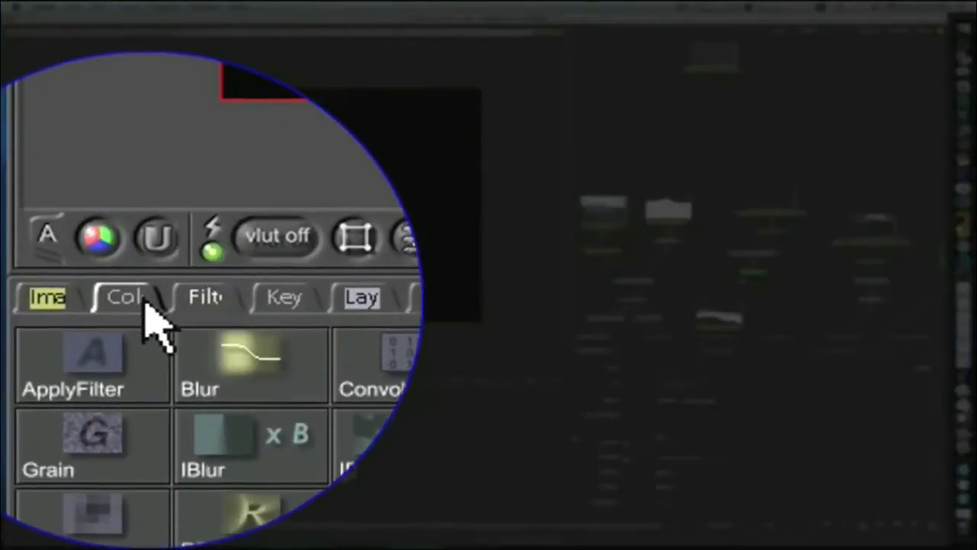
Add a Compress node after Blur5 and give its High Color a slightly warm tint.
left_click(146, 305)
left_click(238, 406)
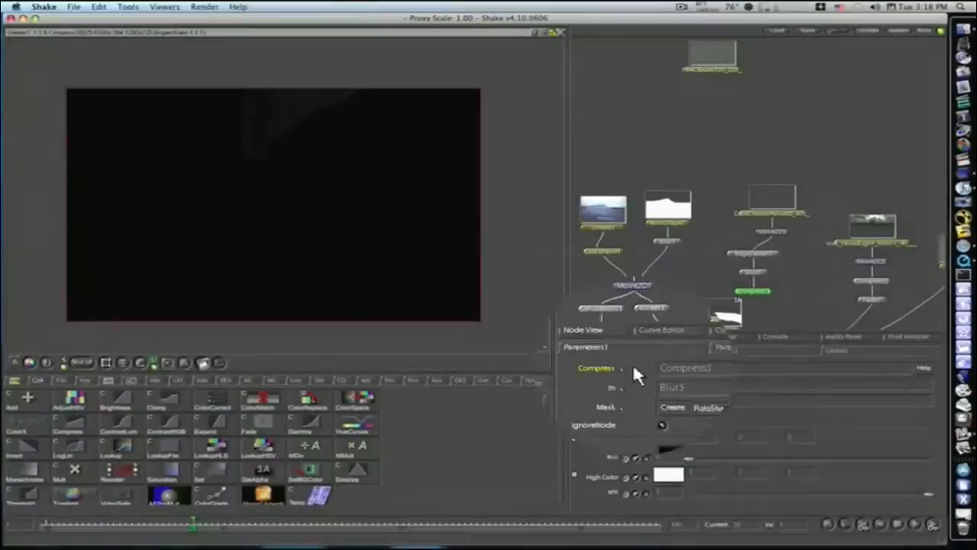
left_click(664, 473)
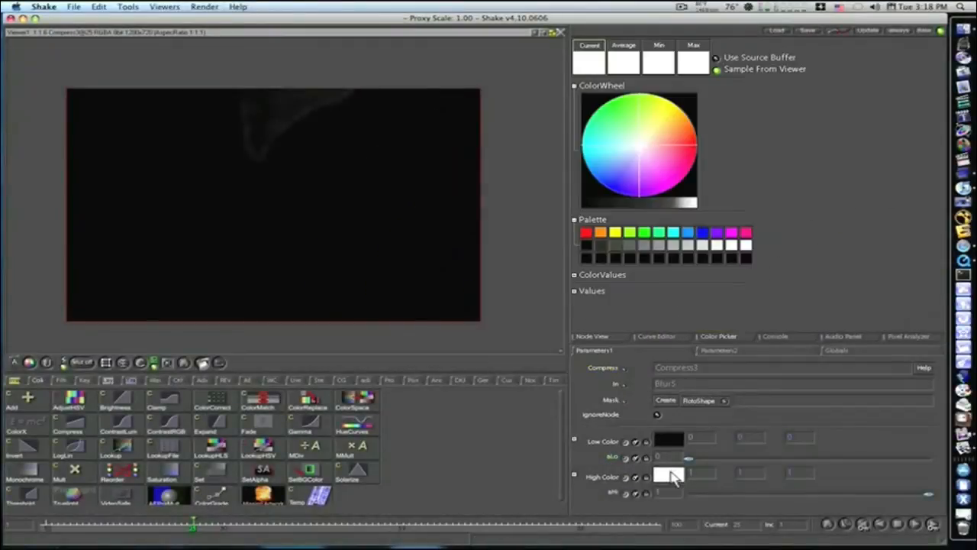
left_click(647, 145)
Add a ContrastLum node after Compress3 and set its value to 1.5.
left_click(603, 336)
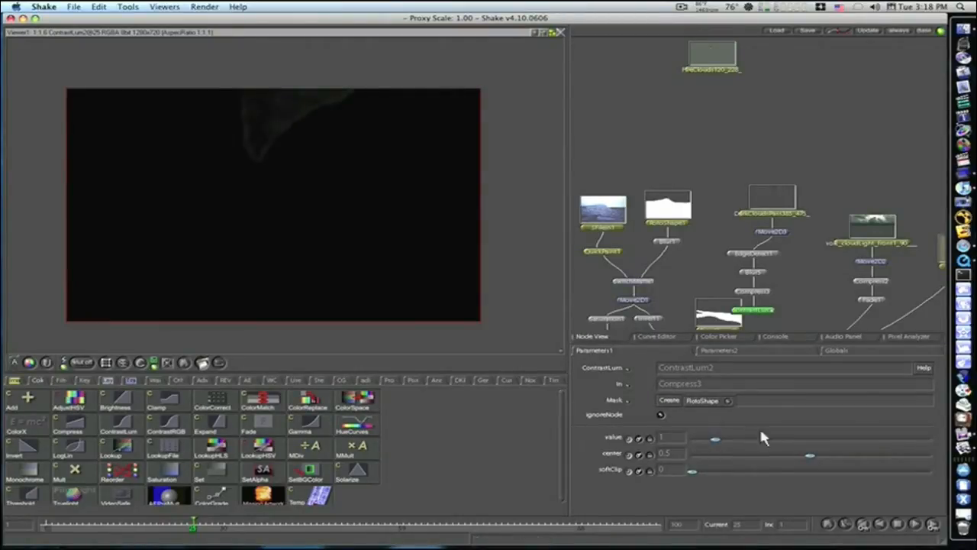
left_click(675, 441)
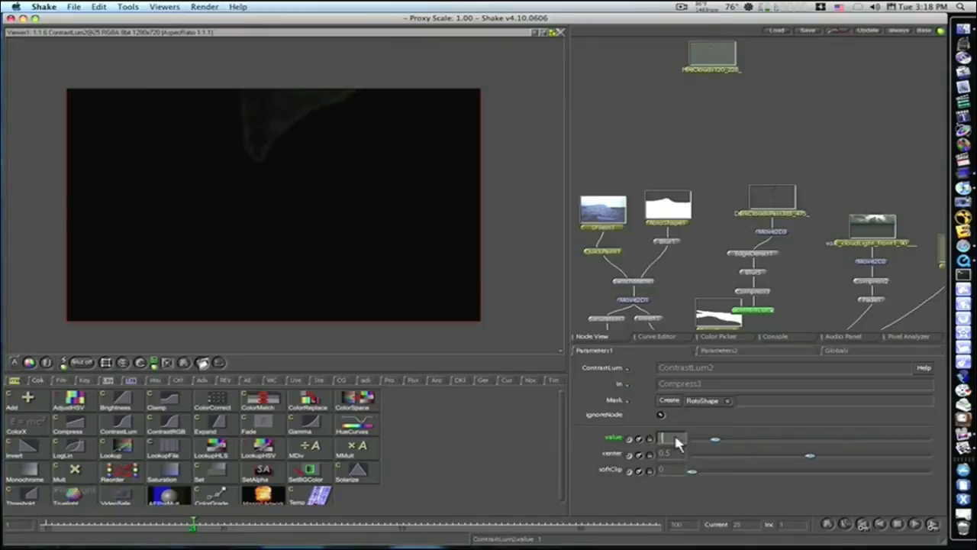
type("1.5")
key("Return")
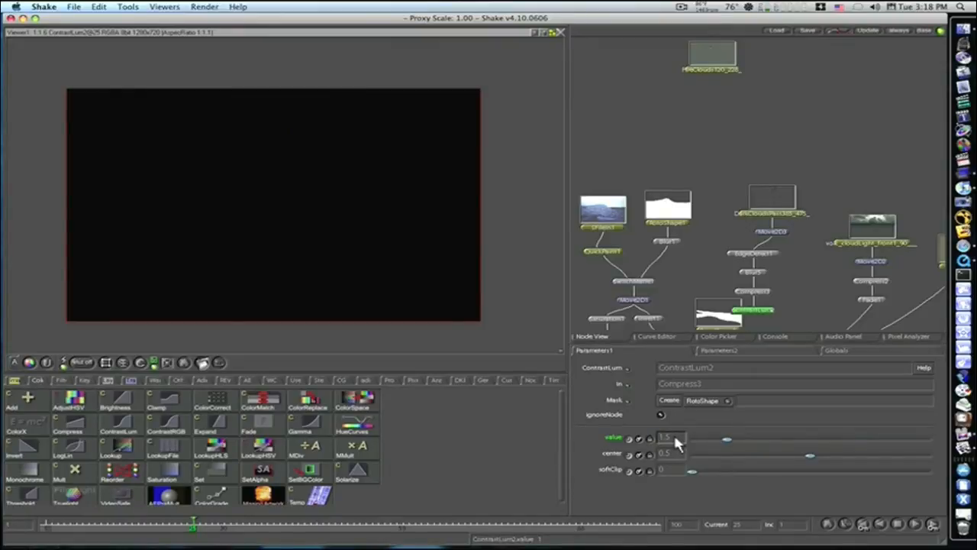
Offset the ContrastLum2 node from the dark clouds chain and add an Over node below it.
left_click_drag(756, 311, 729, 279)
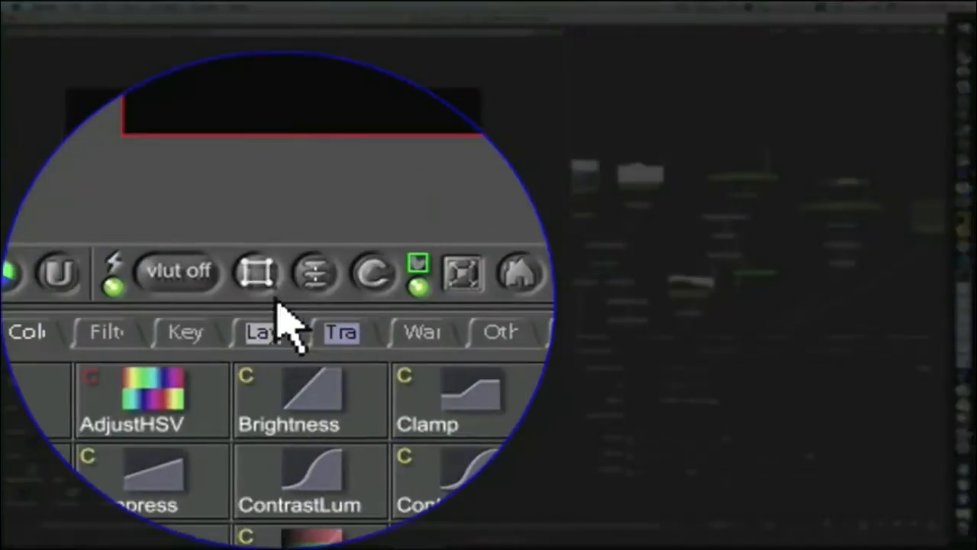
left_click(108, 379)
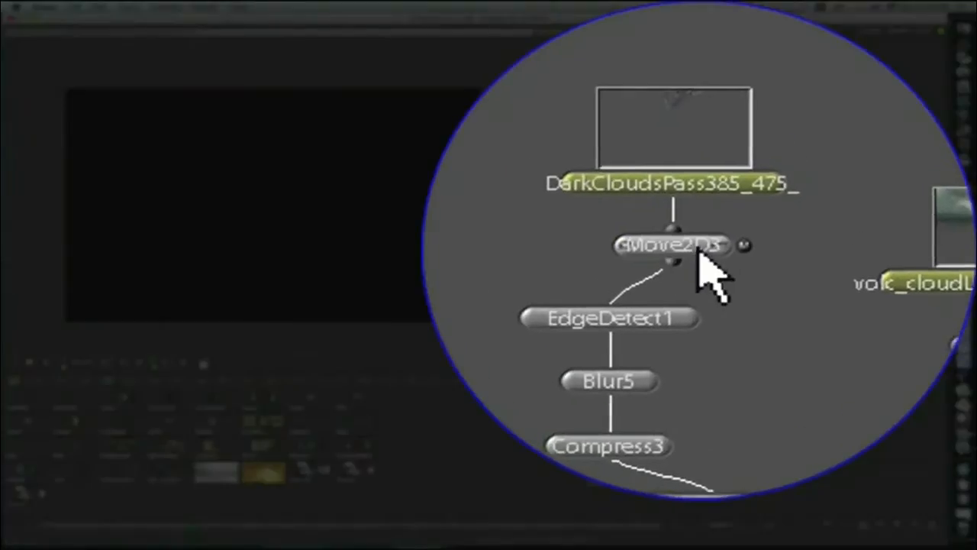
Branch a Brightness node off Move2D3, parallel to the EdgeDetect chain.
left_click(752, 197)
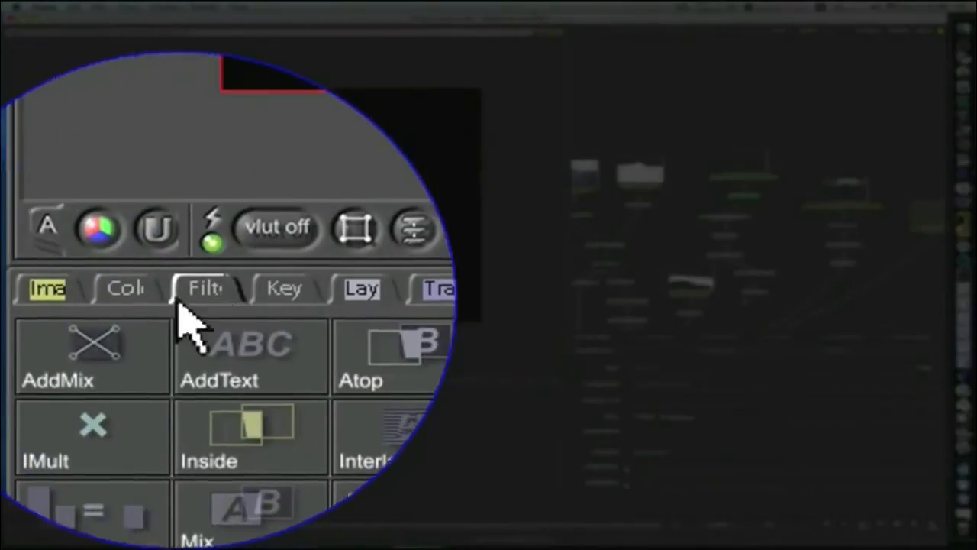
left_click(115, 302)
right_click(278, 309)
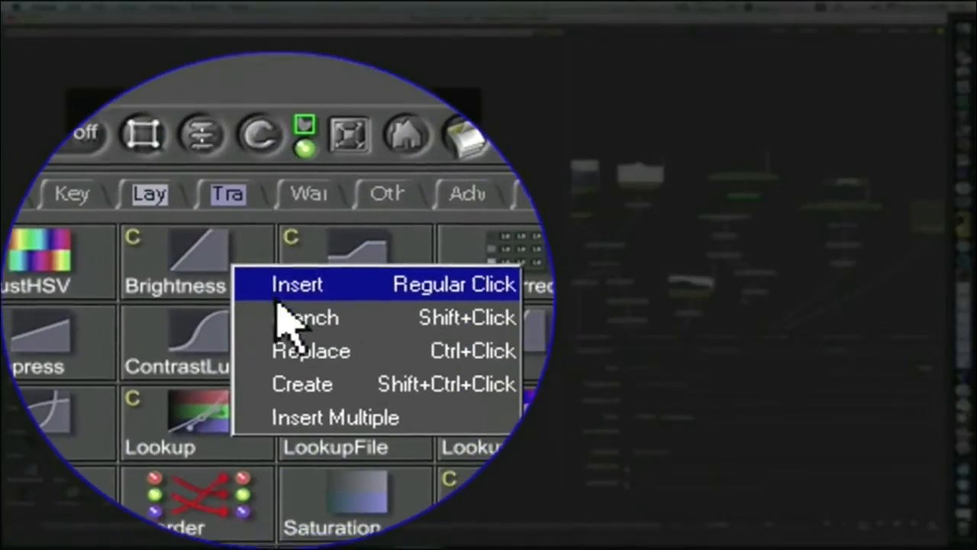
left_click(279, 309)
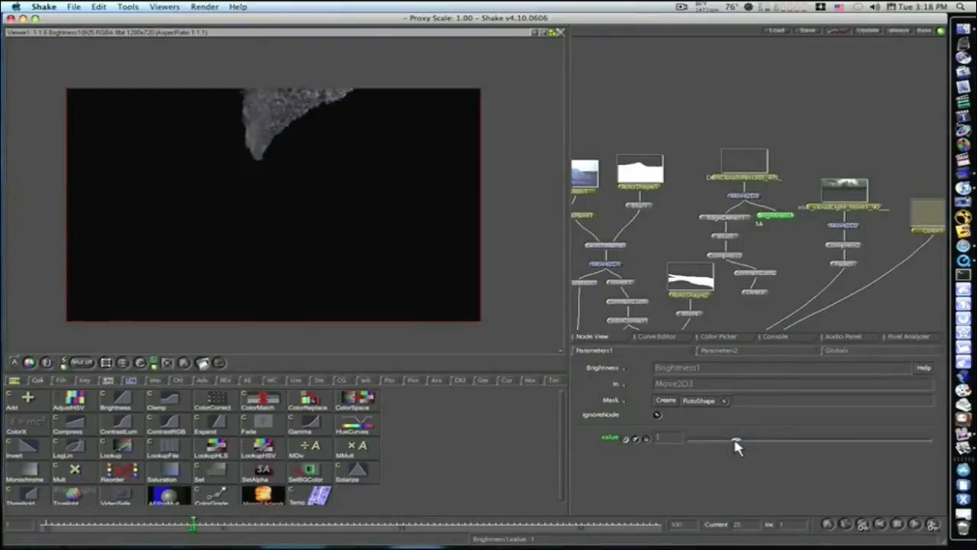
Lower the value of the Brightness1 node and add a Blur node after it set to 30 pixels.
left_click_drag(737, 447, 707, 449)
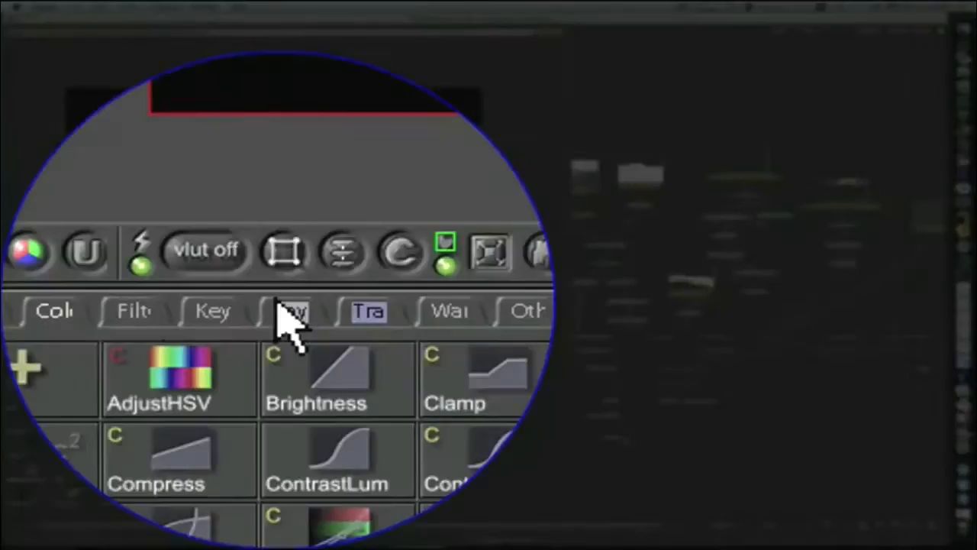
left_click(134, 310)
left_click(180, 370)
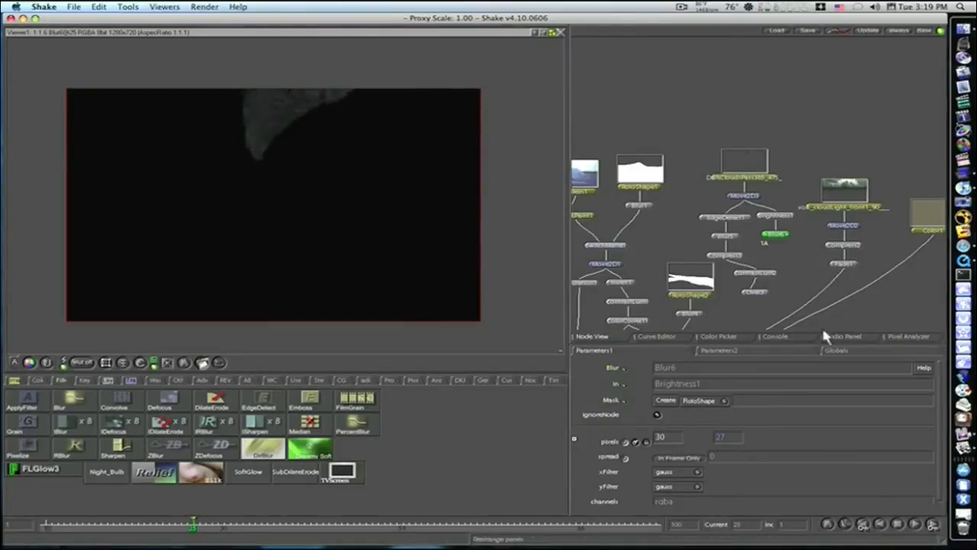
Insert an Over node after Over1 with the dark clouds branch as foreground, and show the final Over2 composite.
left_click_drag(758, 276, 745, 274)
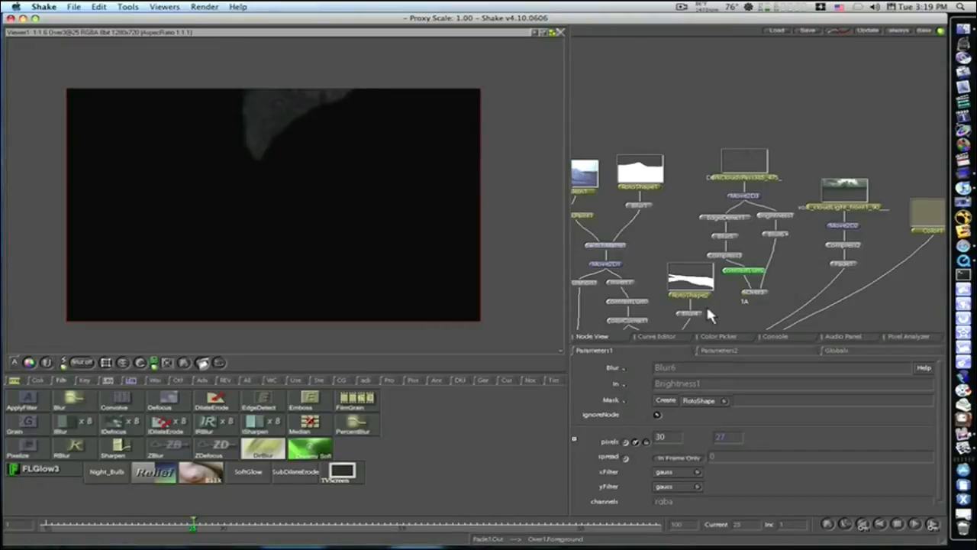
left_click_drag(722, 305, 699, 204)
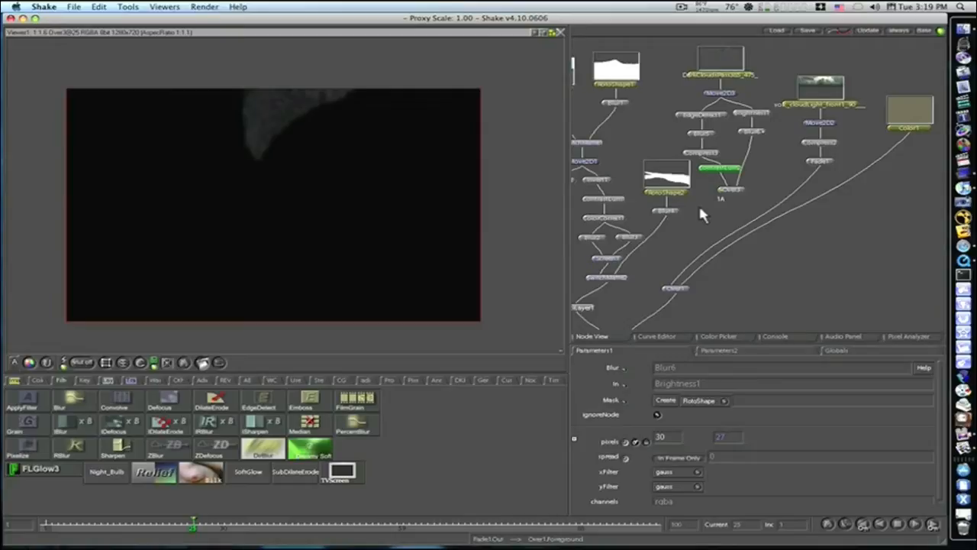
left_click(817, 162)
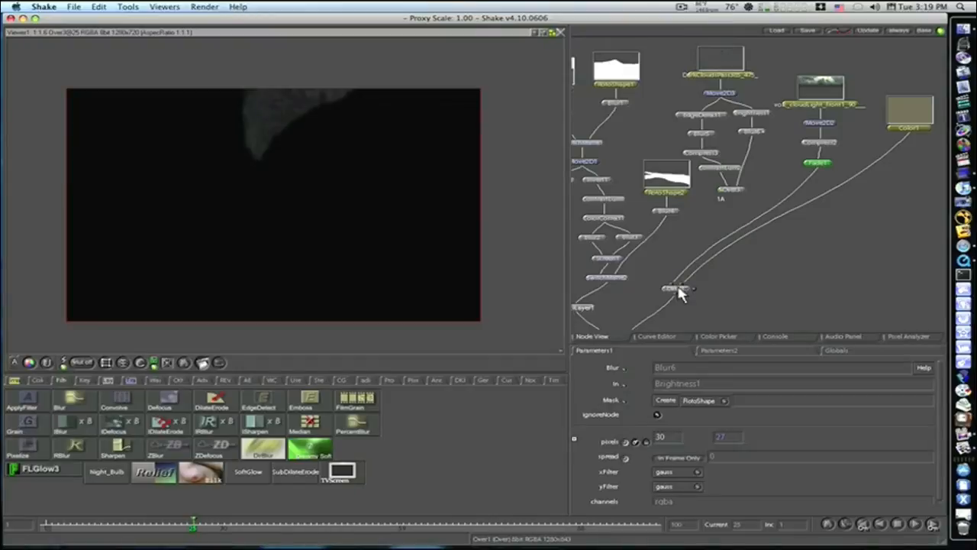
left_click_drag(677, 292, 725, 266)
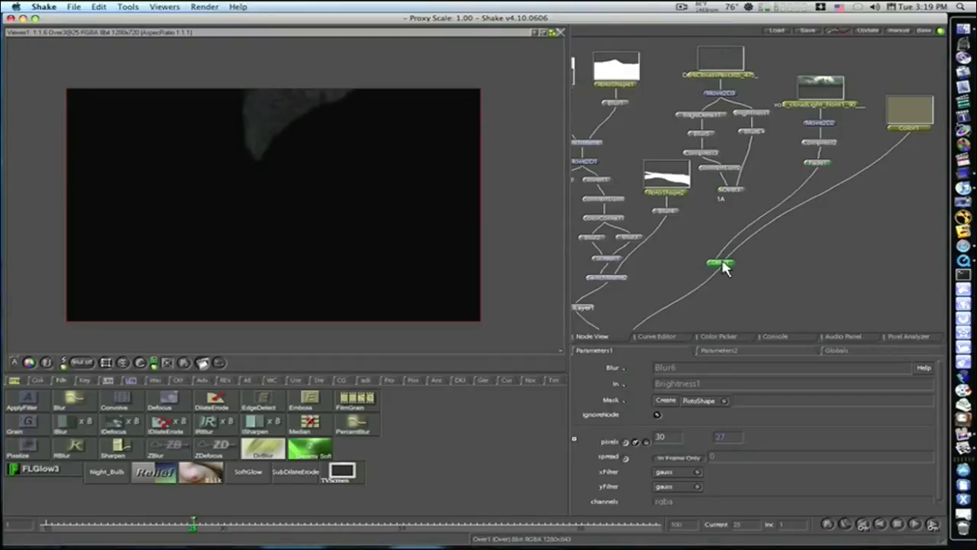
left_click(130, 381)
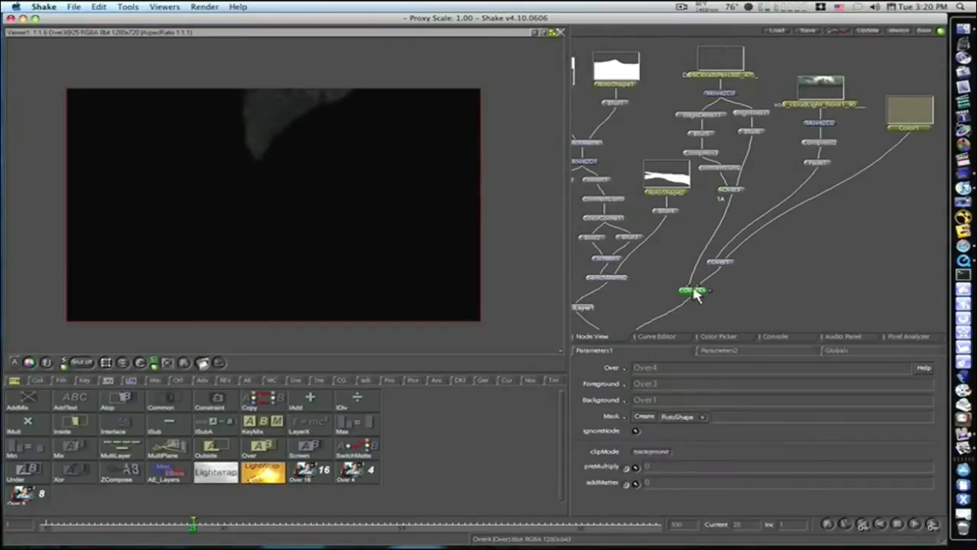
left_click(682, 291)
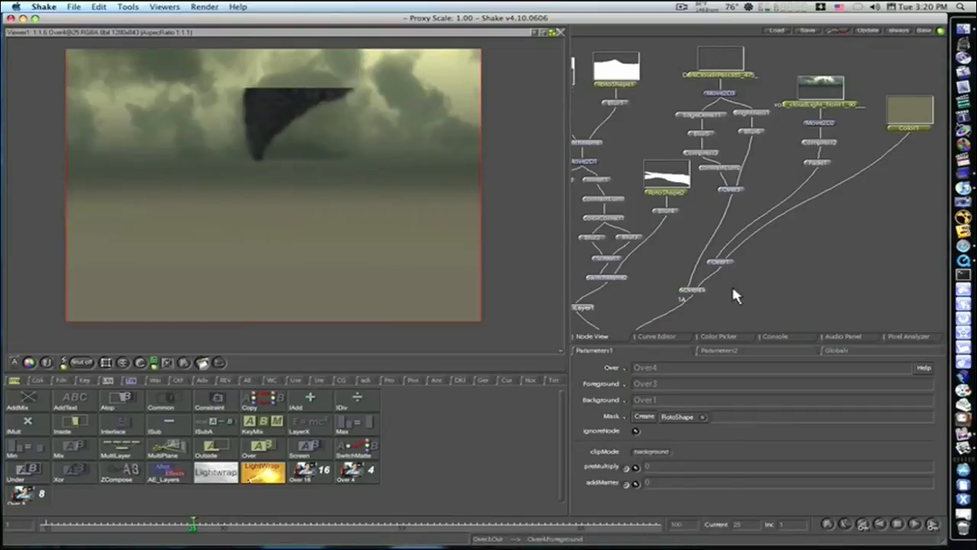
left_click_drag(738, 294, 794, 227)
left_click(672, 292)
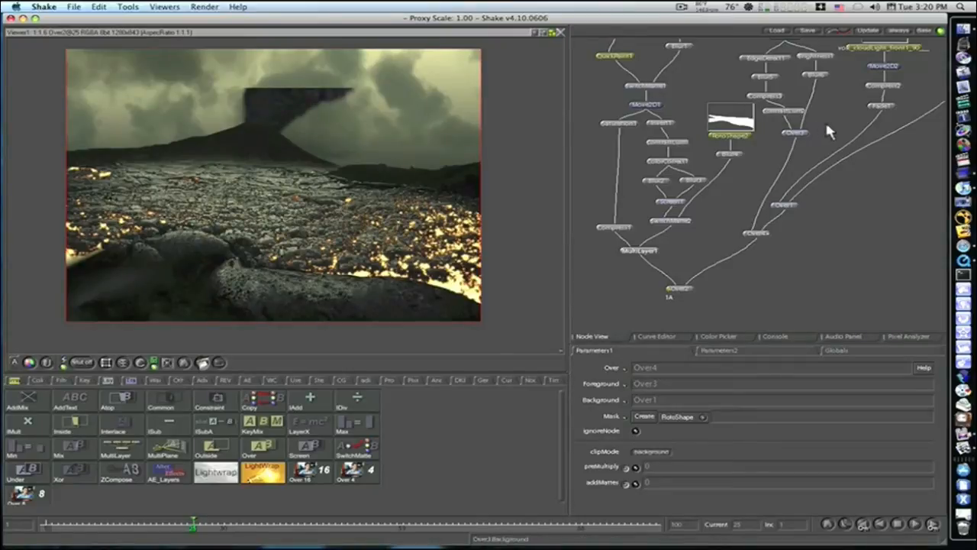
Shift the cloudy sky slightly with Move2D2 to a pan of -3.587, 12.912.
left_click_drag(866, 98, 820, 148)
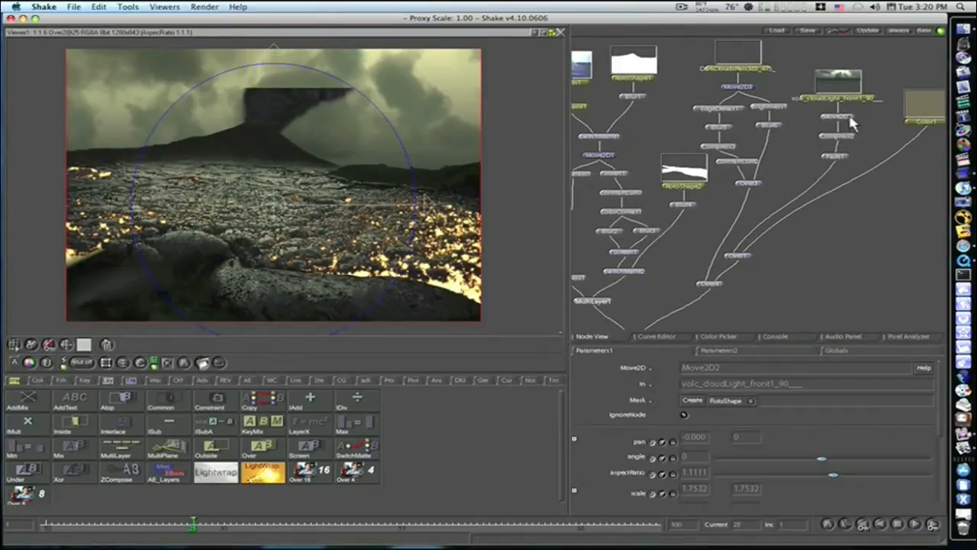
left_click(839, 117)
left_click_drag(225, 131, 222, 131)
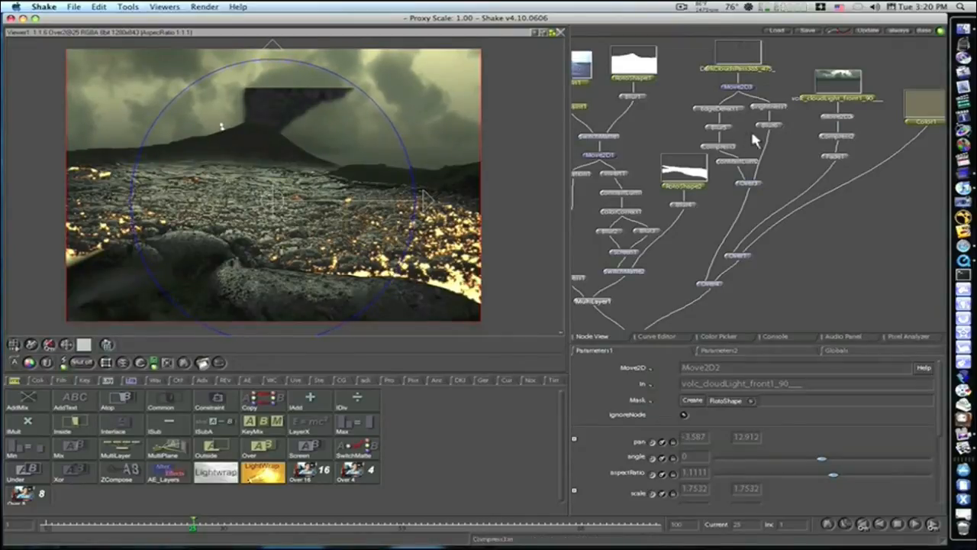
Move the dark clouds up with Move2D3, and relocate that node between Over3 and Over4.
left_click(750, 90)
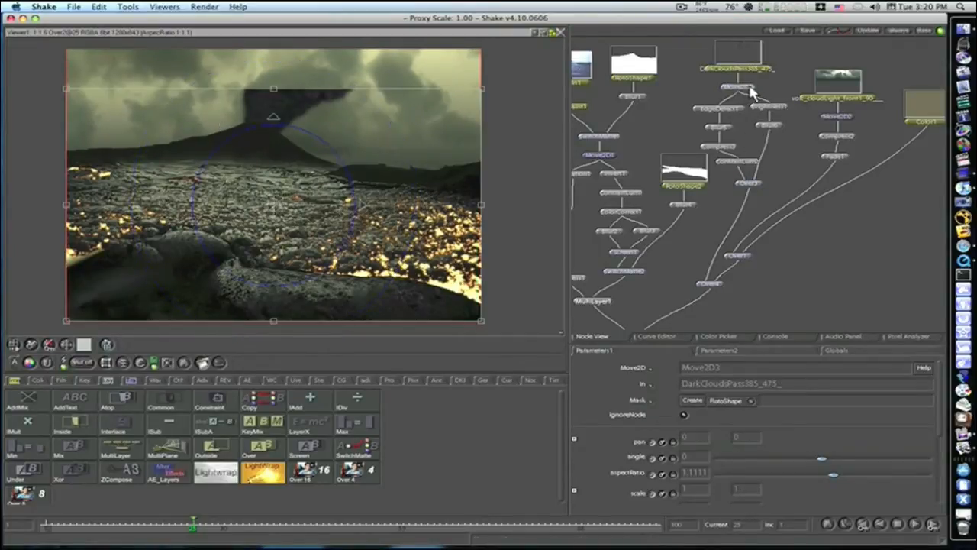
left_click_drag(294, 212, 296, 185)
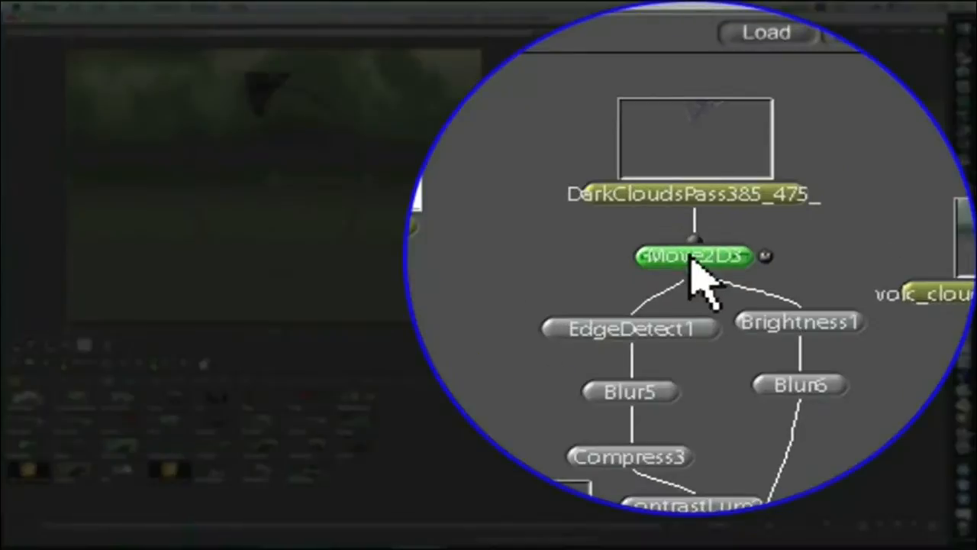
key("e")
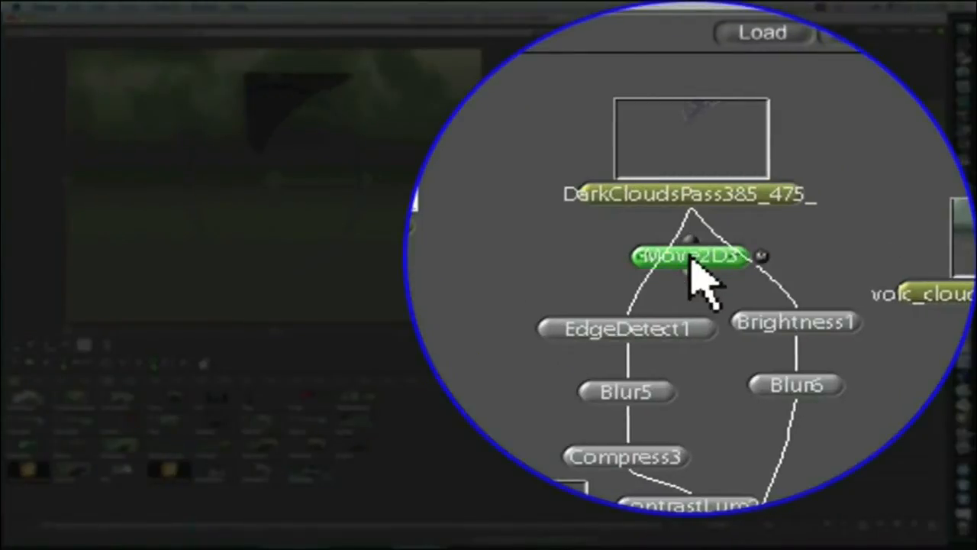
left_click_drag(695, 263, 689, 255)
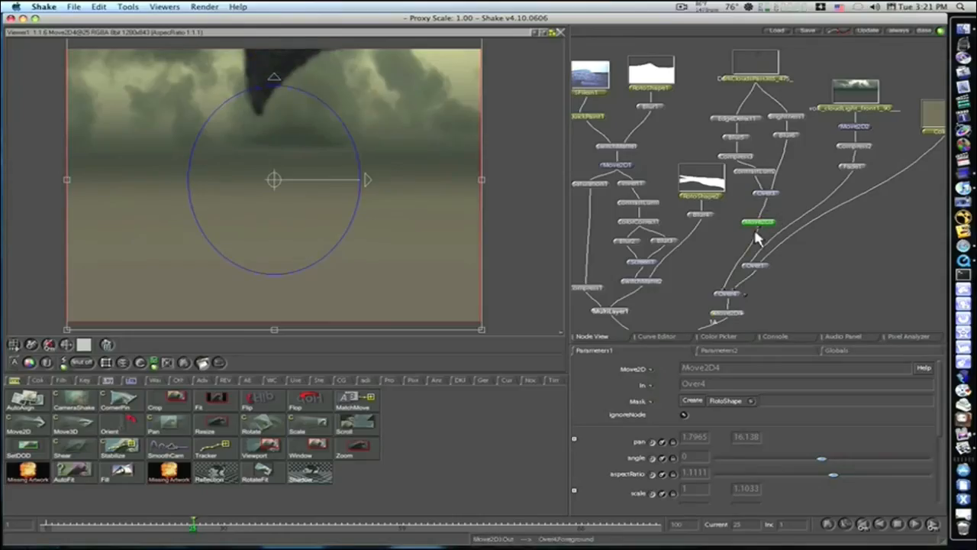
Shift the combined sky and dark clouds down with Move2D4 to a pan of -3.583, -11.29 while viewing Over2.
left_click_drag(651, 318, 672, 266)
left_click(661, 305)
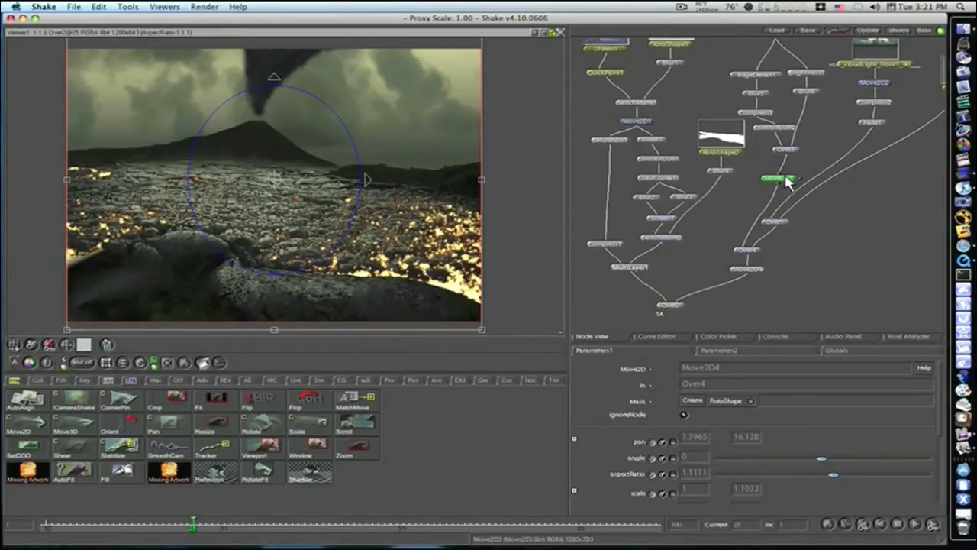
left_click_drag(284, 145, 282, 150)
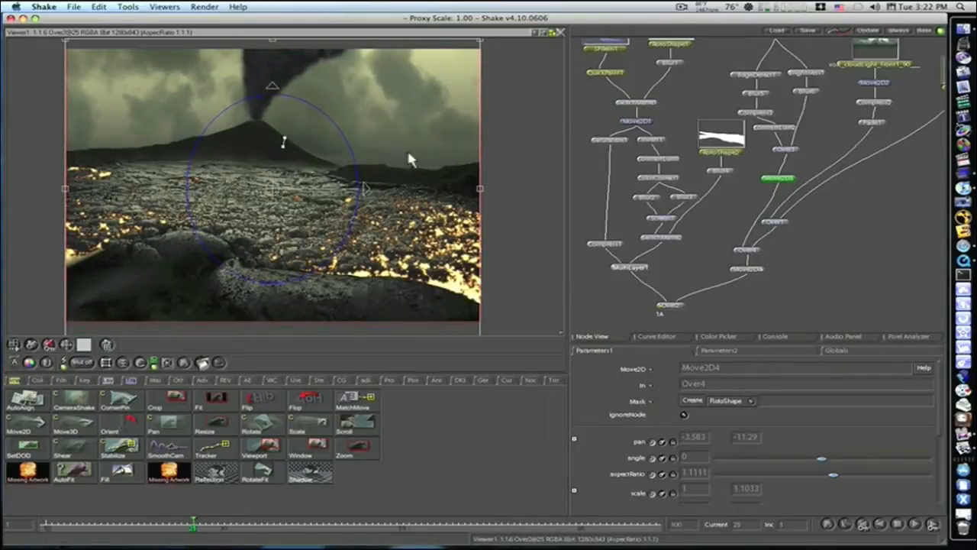
Align the dark plume with the volcano's peak using Move2D3, with a vertical pan of 82.959 and vertical scale of 1.0406.
left_click(792, 179)
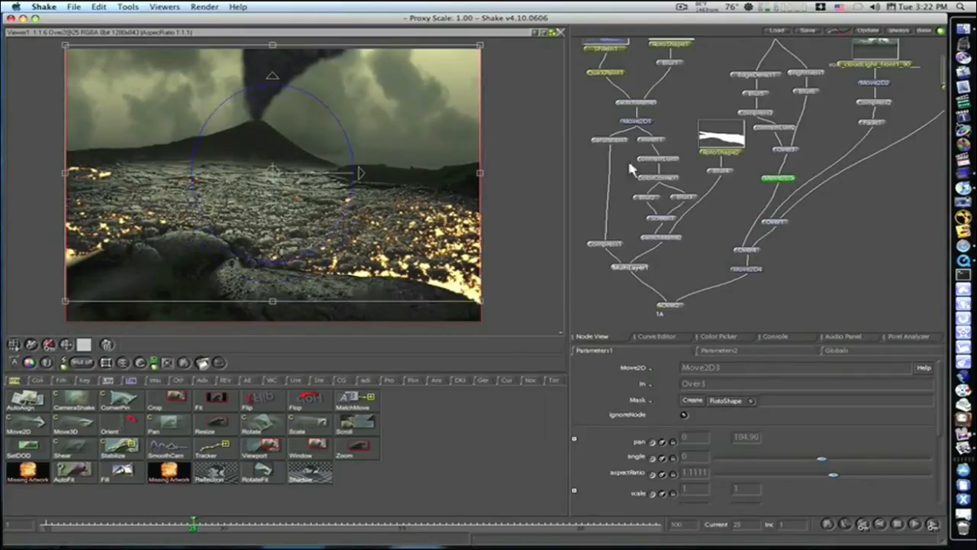
left_click_drag(279, 135, 279, 126)
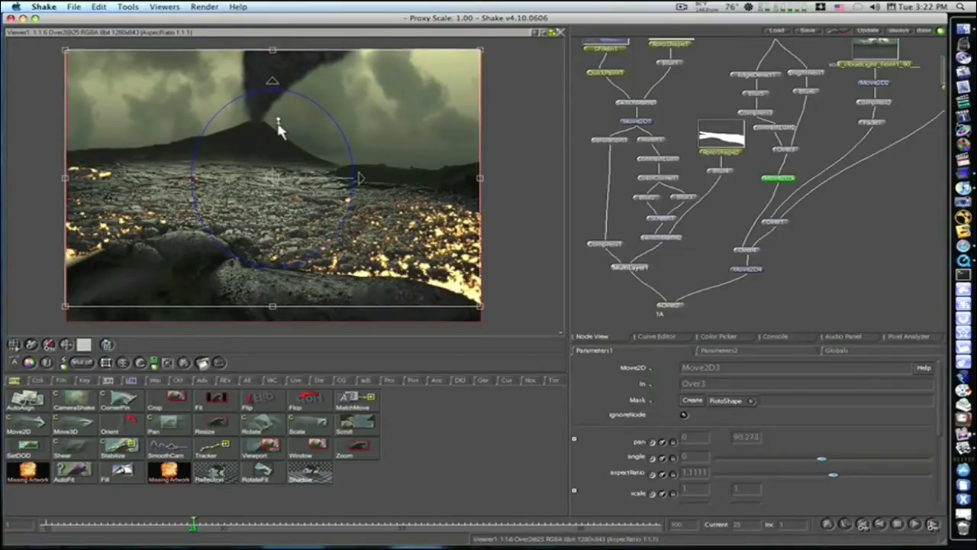
left_click_drag(276, 50, 273, 45)
left_click_drag(269, 96, 268, 98)
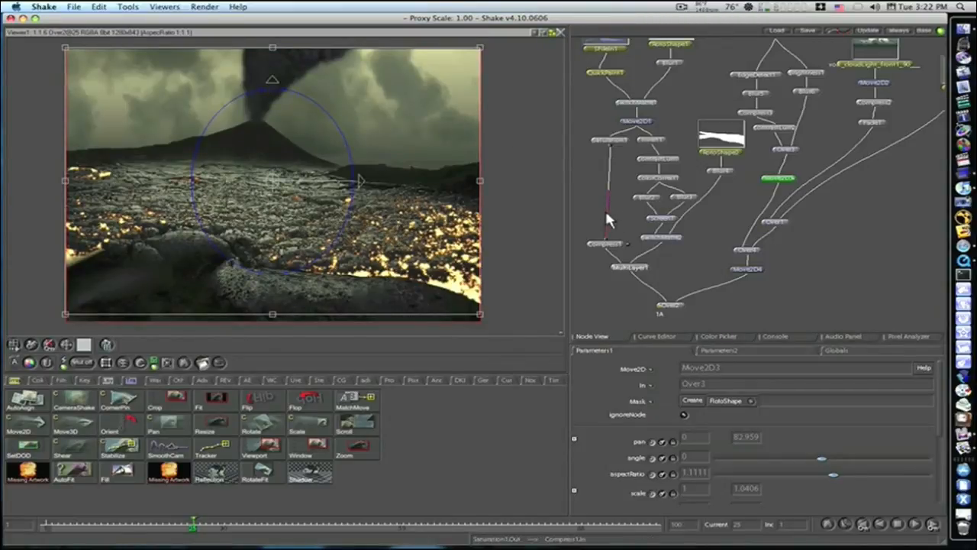
Place the FireClouds120_228_ footage above the dark clouds chain and add a Move2D node and a SwitchMatte node below it.
left_click_drag(683, 97, 589, 328)
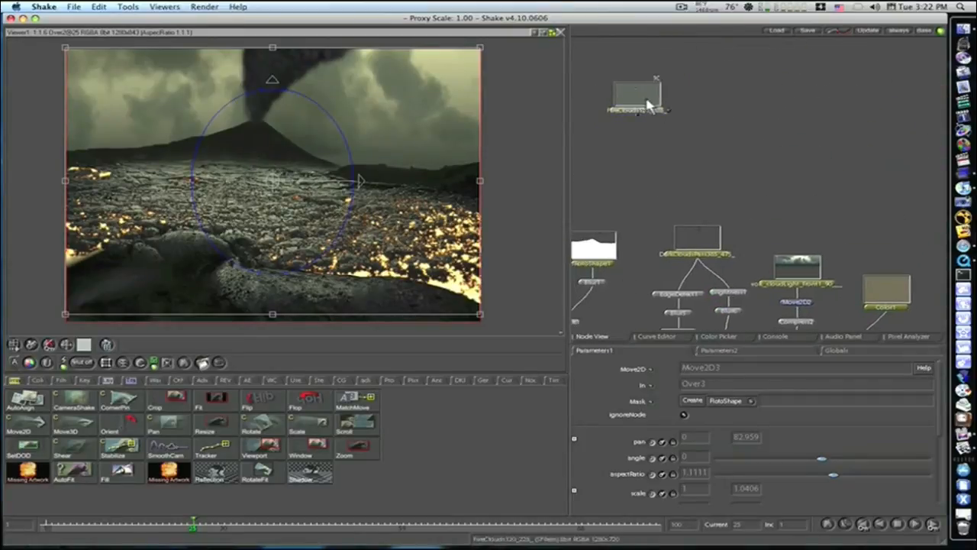
left_click_drag(647, 105, 737, 90)
left_click(764, 125)
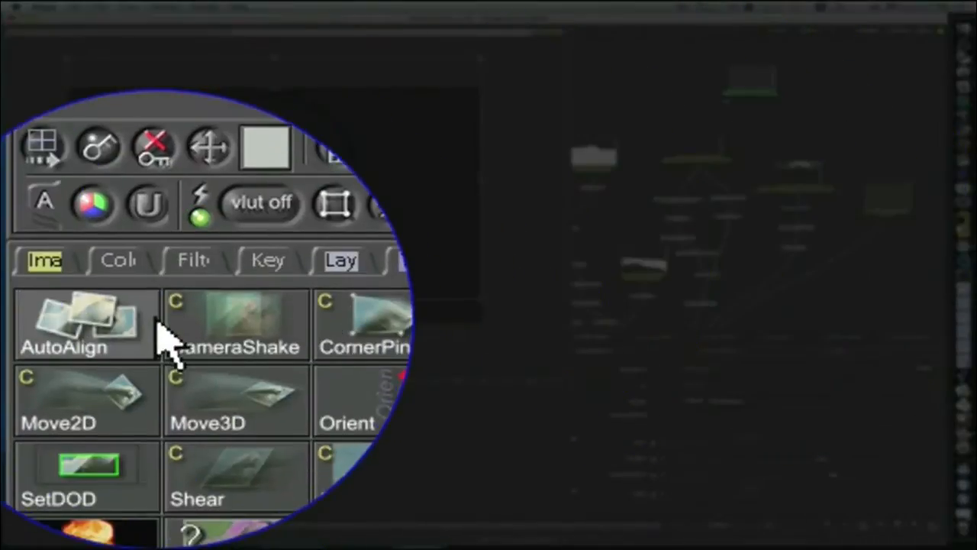
left_click(33, 419)
left_click(111, 382)
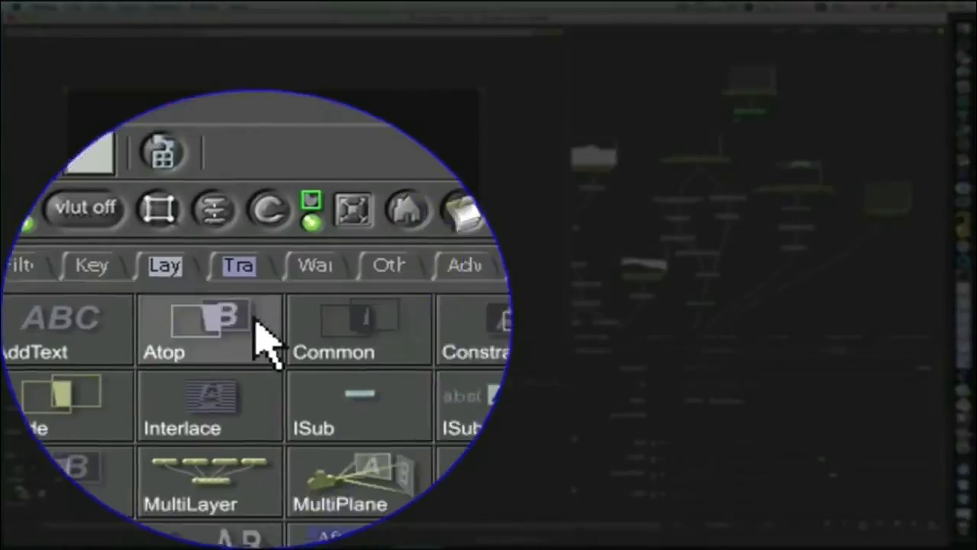
left_click(354, 447)
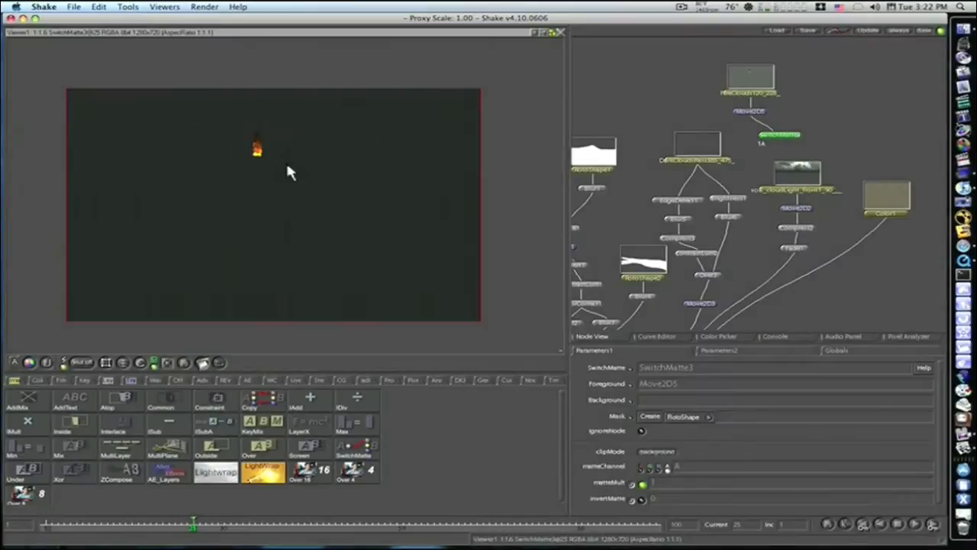
Add a RotoShape node and display the FireClouds120_228_ footage enlarged around the fire column for tracing.
left_click_drag(287, 164, 554, 224)
left_click_drag(249, 96, 388, 270)
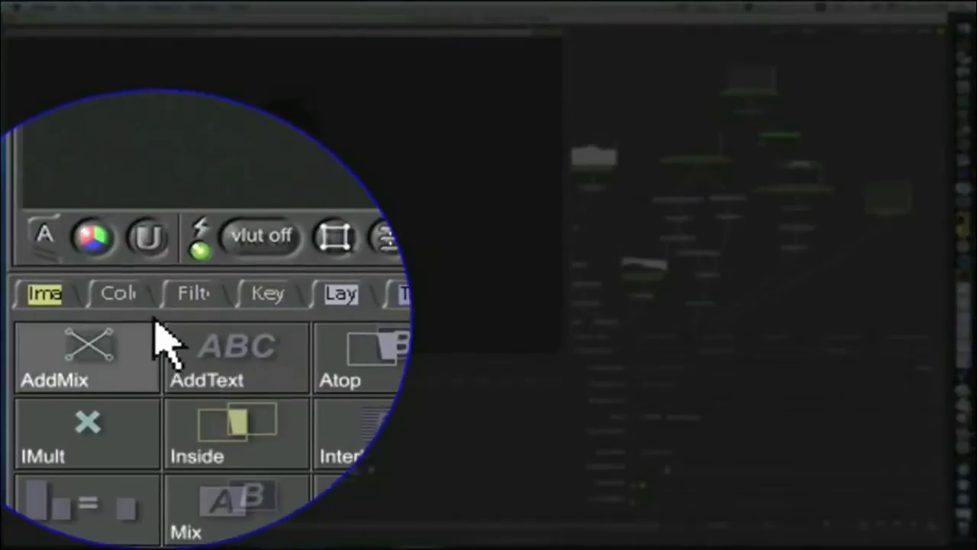
left_click(23, 352)
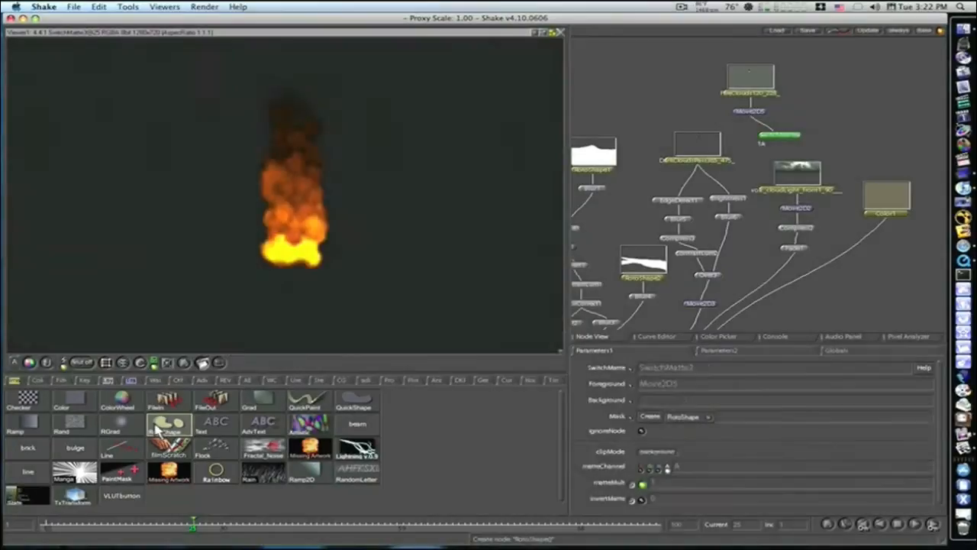
left_click(157, 429)
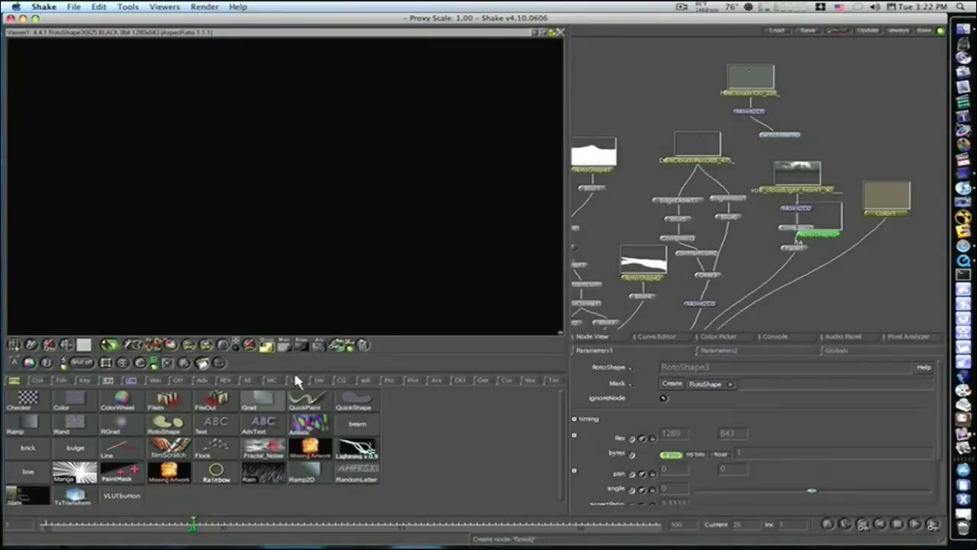
left_click(729, 98)
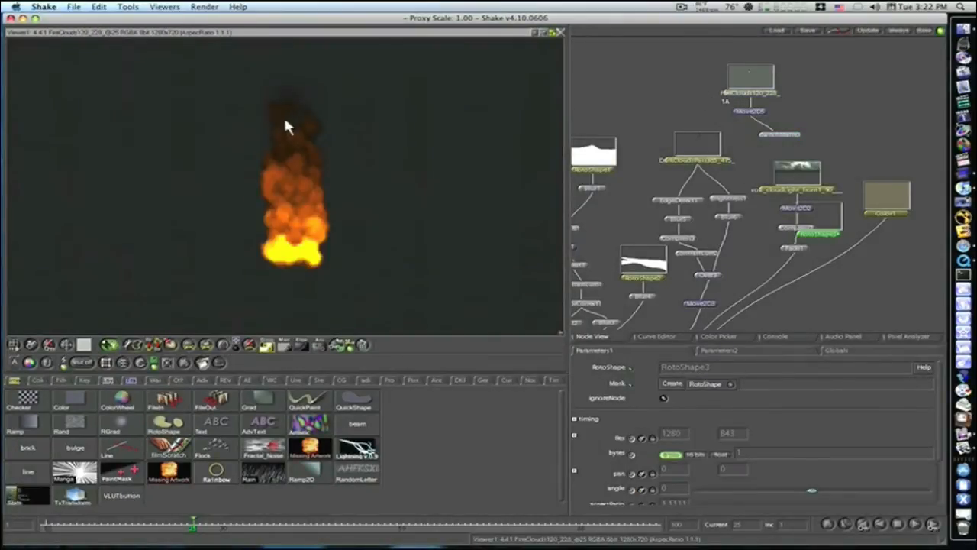
Draw a closed roto shape loosely around the entire fire and smoke column.
left_click(259, 107)
left_click_drag(261, 148, 282, 281)
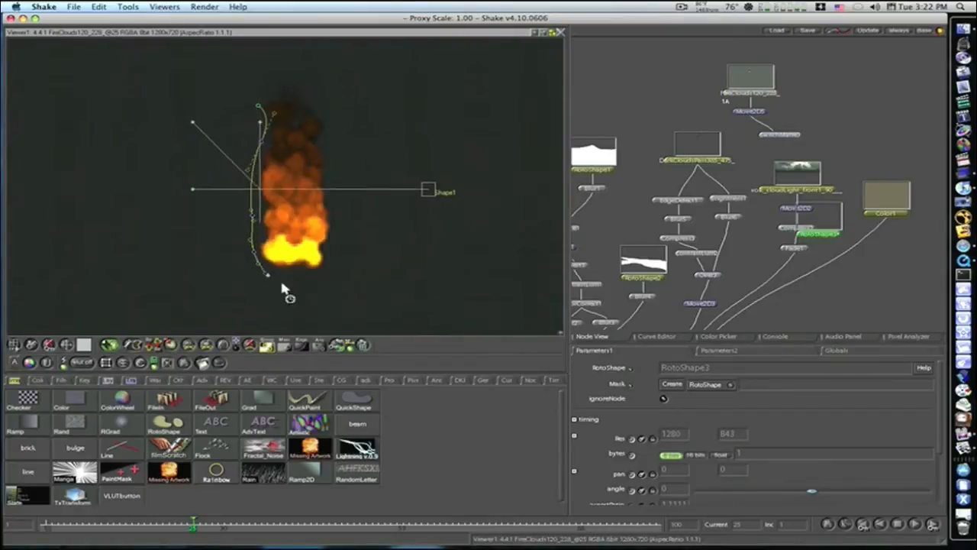
left_click(314, 282)
left_click_drag(337, 257, 339, 238)
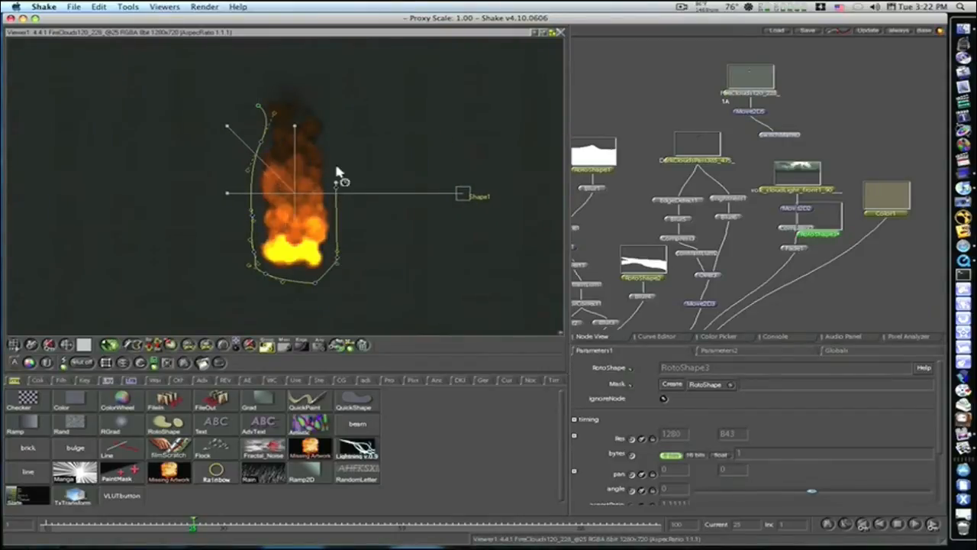
left_click(328, 93)
left_click_drag(295, 72, 269, 84)
left_click(261, 103)
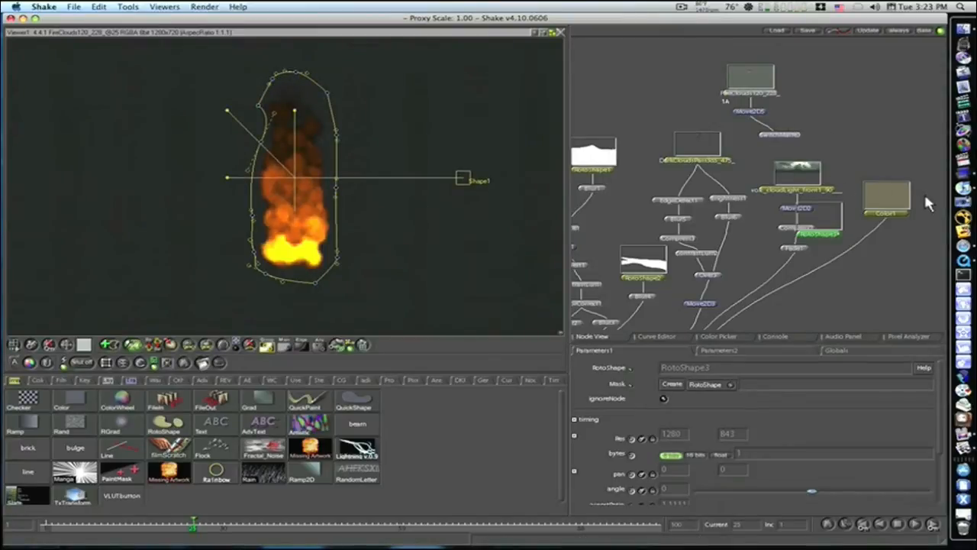
Place RotoShape3 beside the FireClouds120_228_ footage, connect it to SwitchMatte3, and check the resulting alpha channel.
left_click_drag(820, 220, 838, 80)
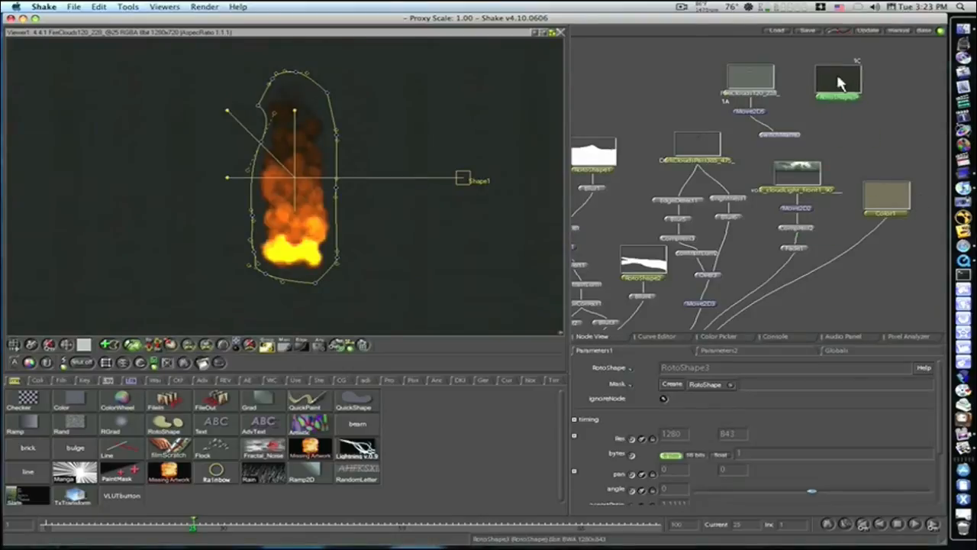
left_click_drag(704, 234, 551, 341)
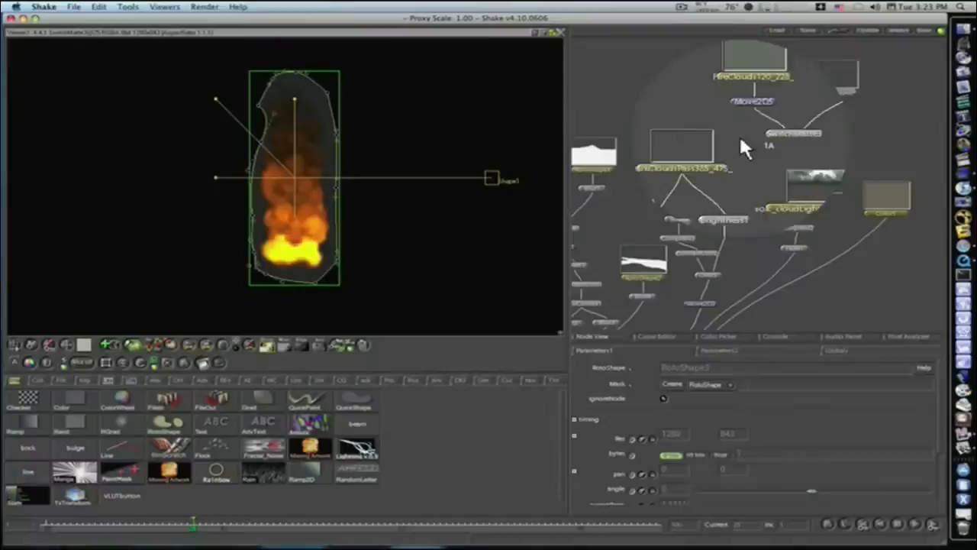
key("a")
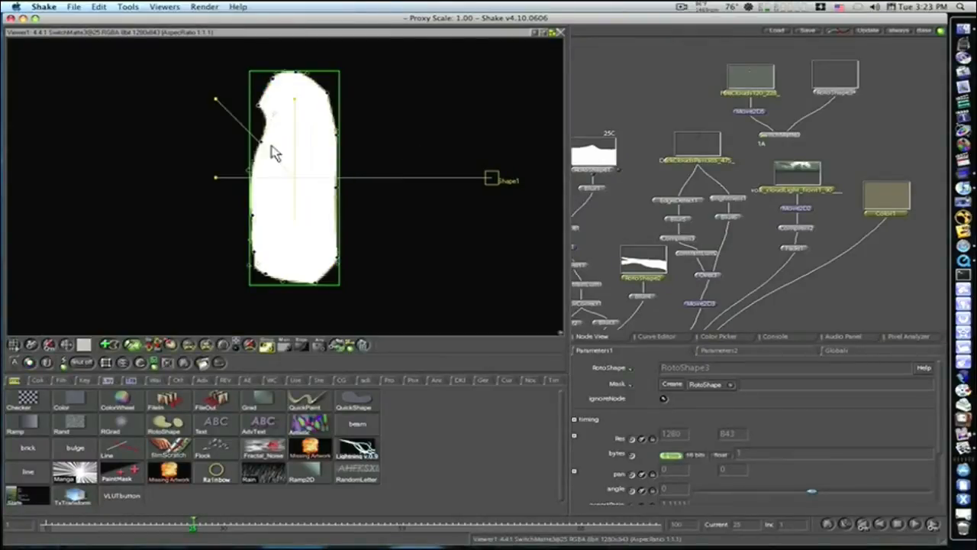
key("c")
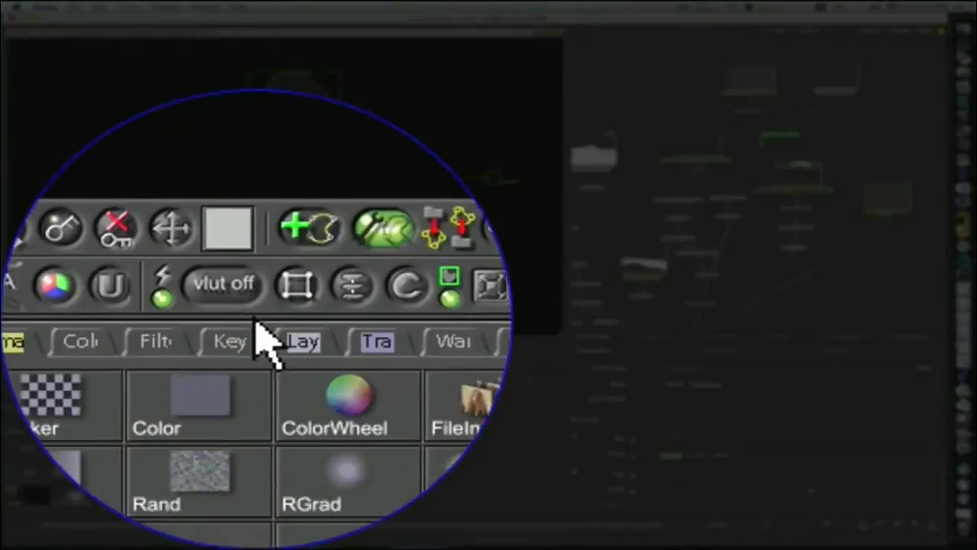
Add a Blur node below SwitchMatte3 and set its pixels value to 10.
left_click(157, 342)
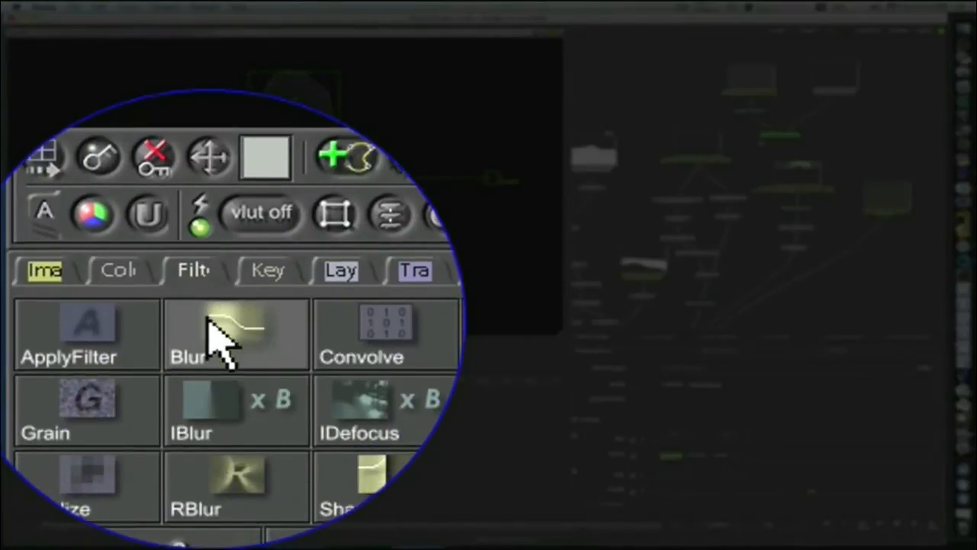
left_click(217, 340)
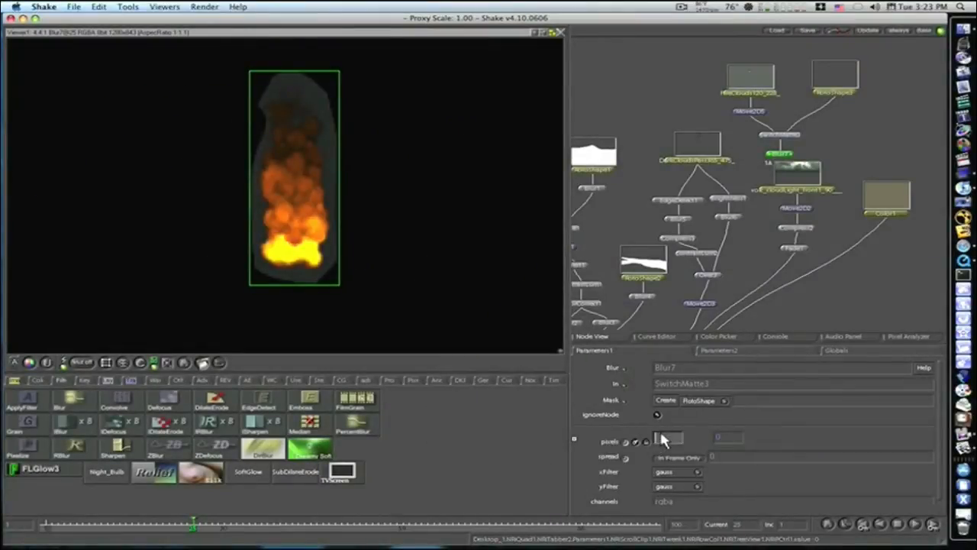
key("Return")
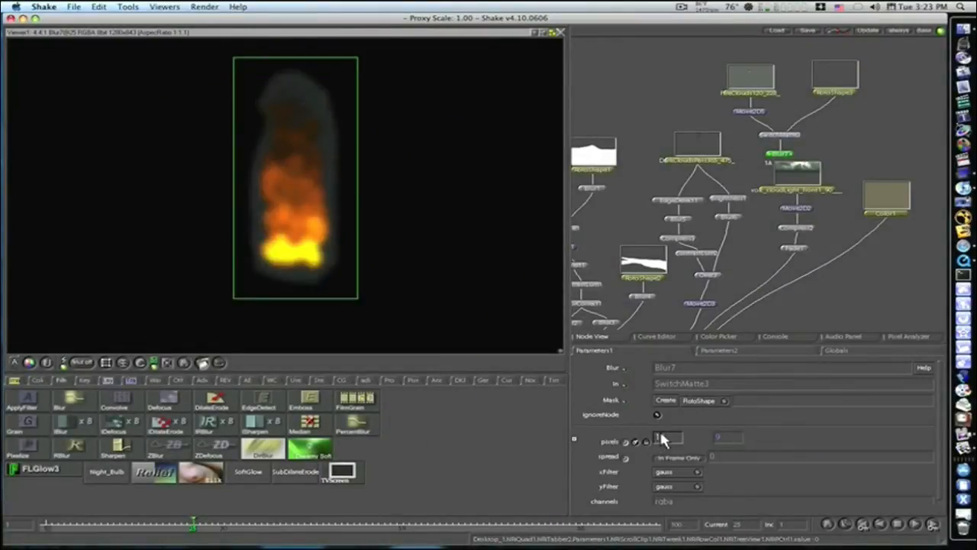
type("10")
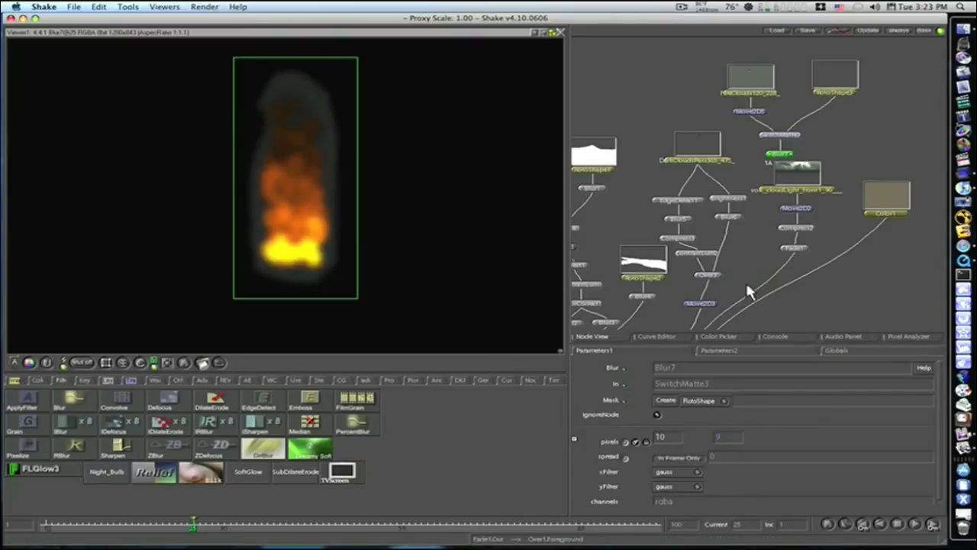
Move Blur7 down beside Over3, insert an Over node above Move2D3, and connect Blur7 to it.
left_click_drag(743, 275, 794, 203)
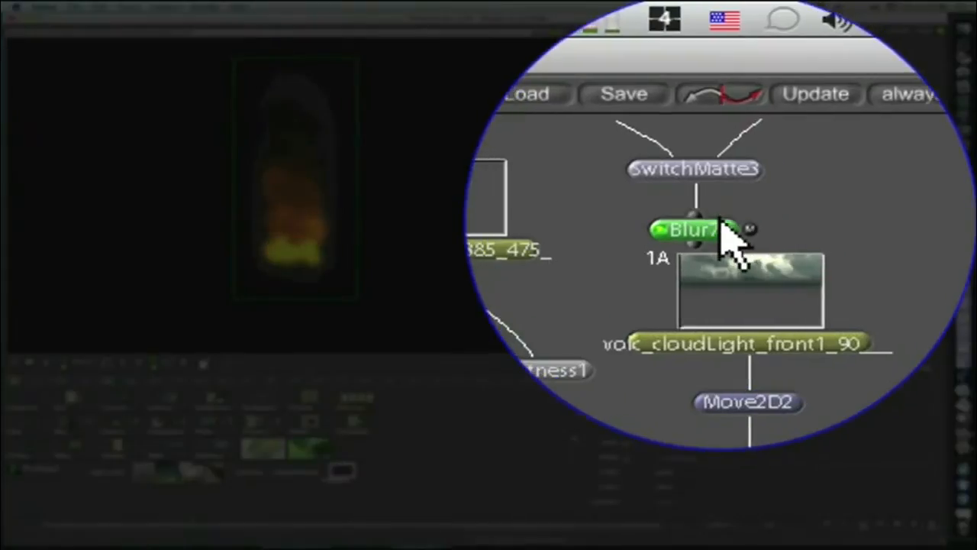
left_click_drag(719, 218, 720, 229)
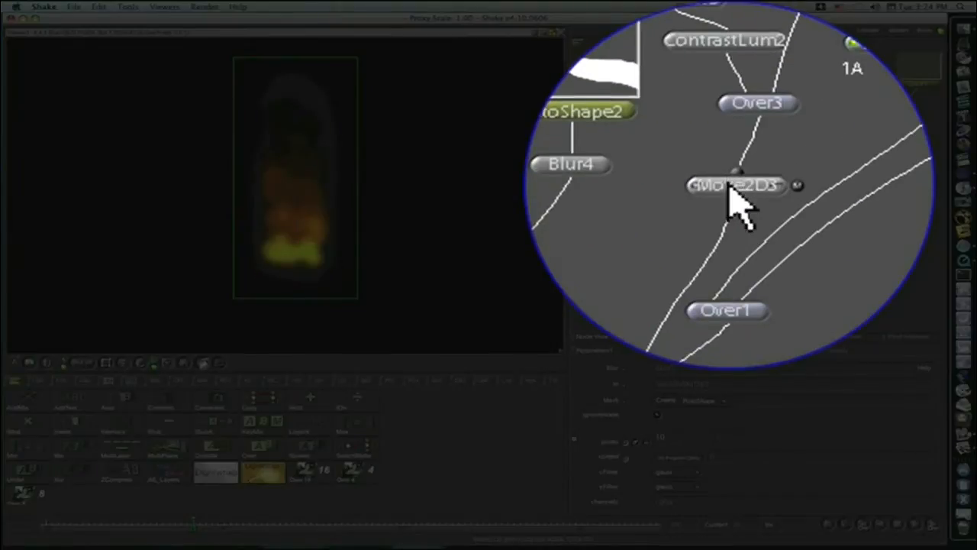
left_click(729, 187)
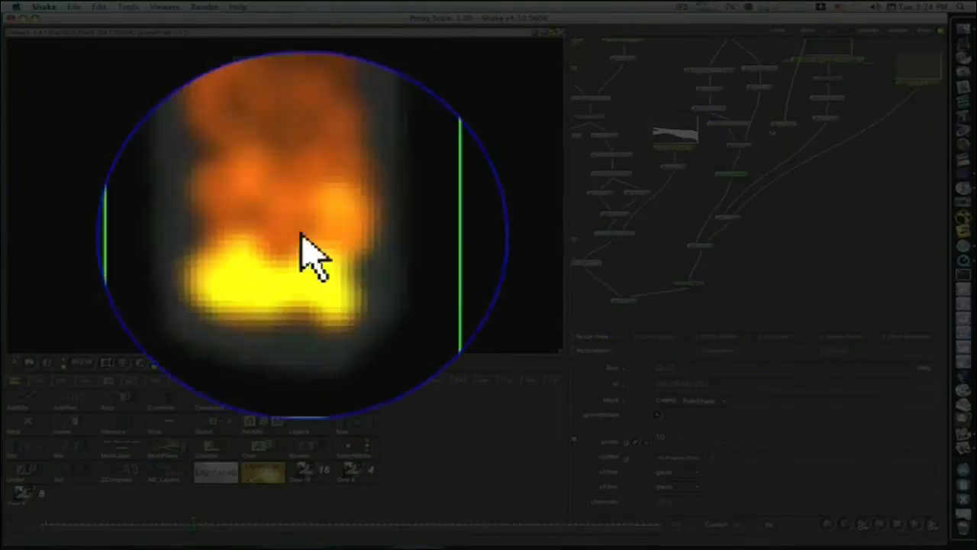
left_click(261, 446)
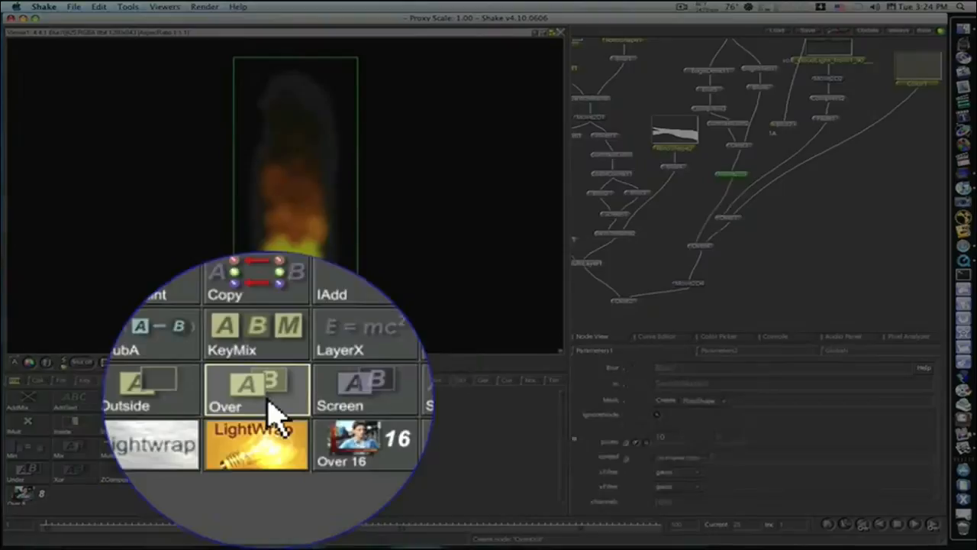
left_click_drag(733, 192, 718, 194)
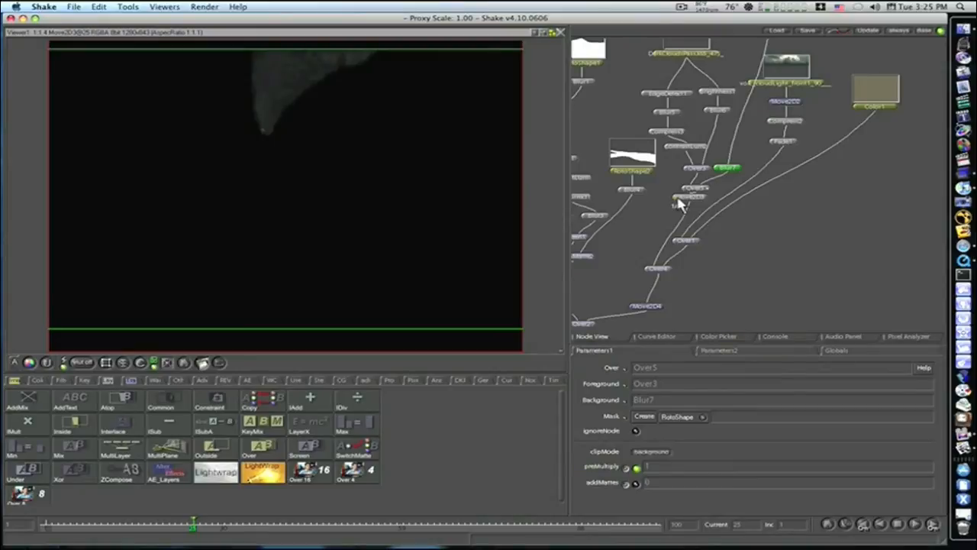
Set Blur7 as Over5's foreground and Over3 as its background, turn off preMultiply, and display the Over2 composite.
left_click_drag(691, 197, 651, 224)
left_click(696, 188)
mouse_move(699, 195)
left_mouse_down()
mouse_move(691, 205)
mouse_move(679, 194)
left_mouse_up()
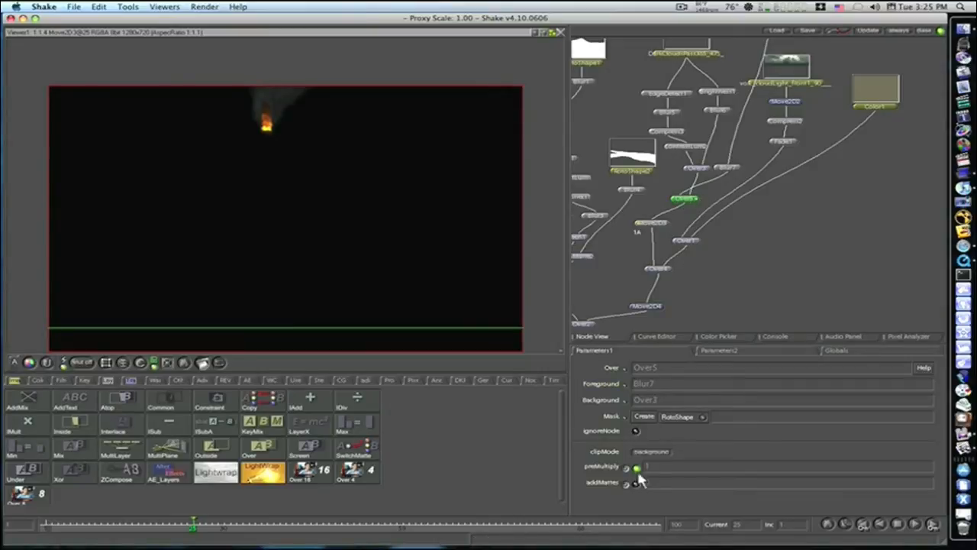
left_click_drag(642, 315, 753, 244)
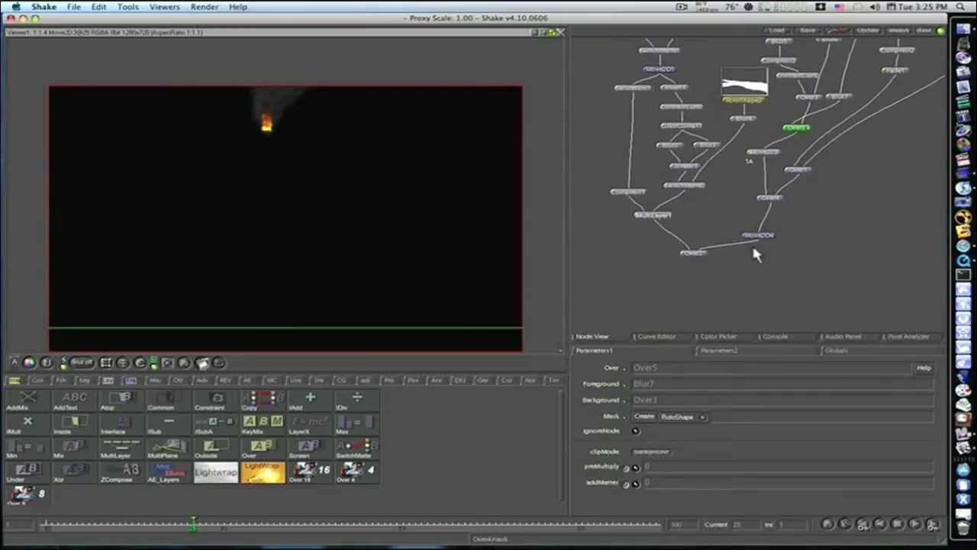
left_click(685, 255)
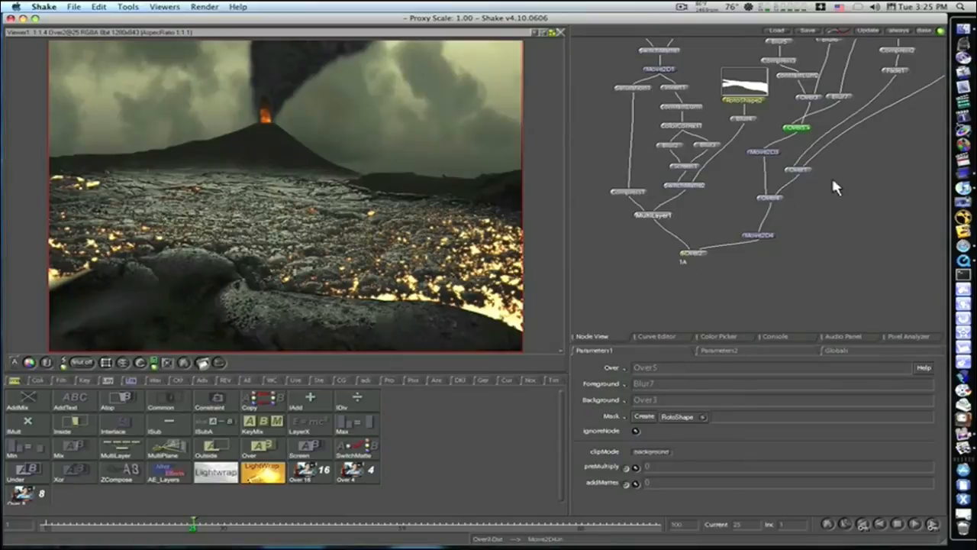
Nudge the fire's position over the crater with Move2D5, to a pan of 1.5657, 11.076.
left_click_drag(842, 168, 792, 257)
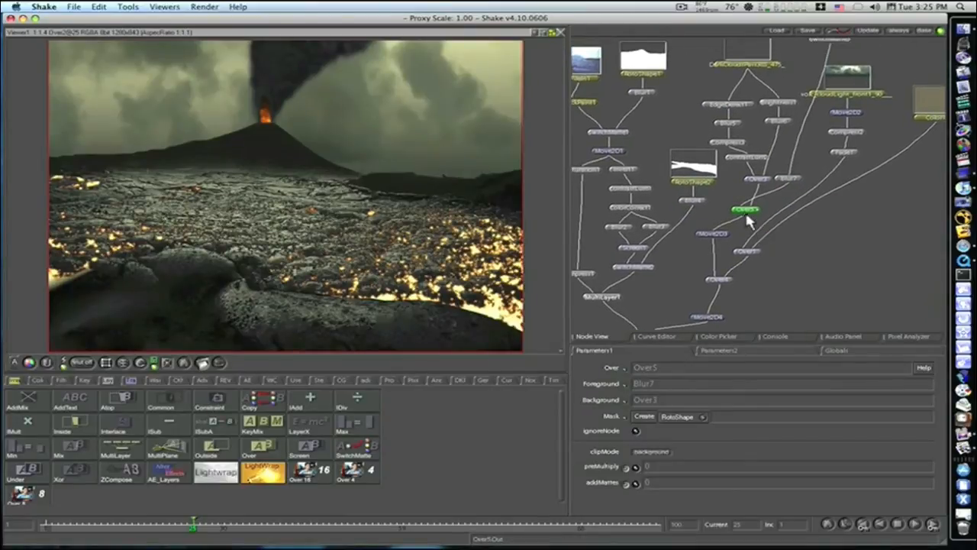
mouse_move(747, 207)
left_mouse_down()
mouse_move(735, 205)
mouse_move(744, 206)
left_mouse_up()
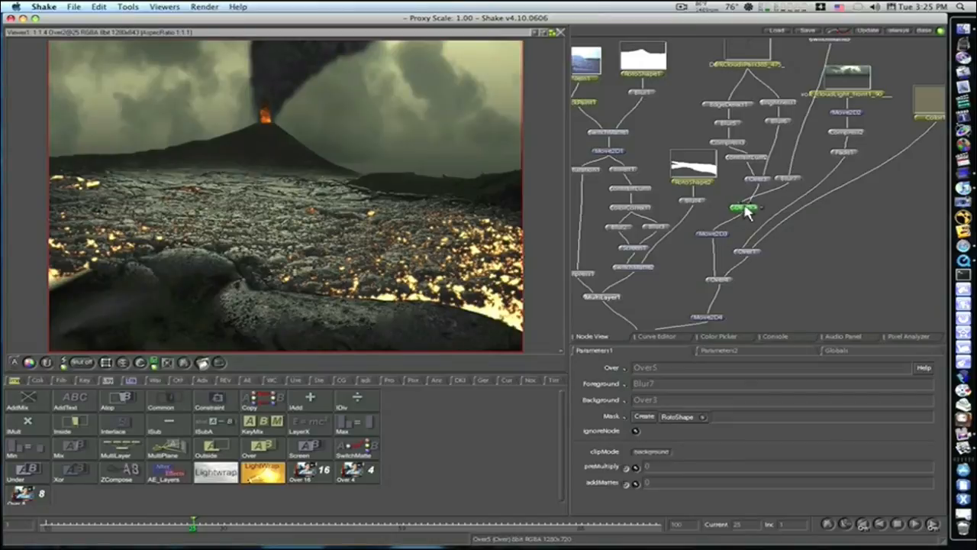
left_click_drag(786, 250, 756, 315)
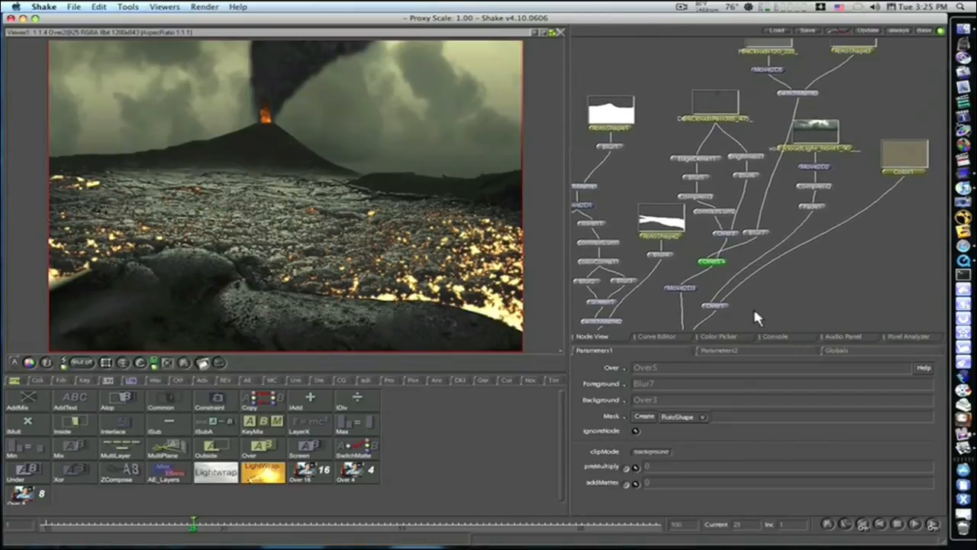
left_click(780, 73)
left_click_drag(307, 154, 310, 149)
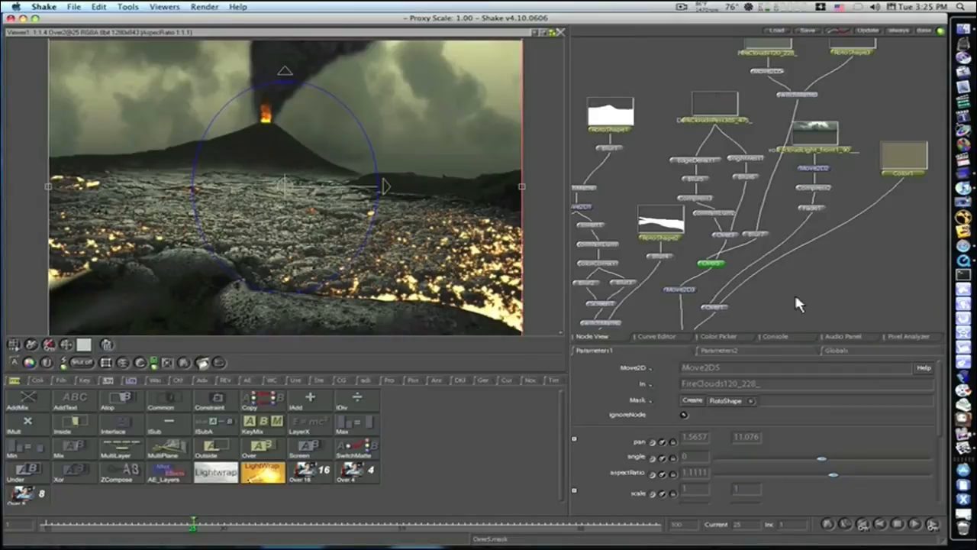
Add a new RotoShape node and display the Over2 composite as the drawing reference.
left_click_drag(793, 291, 838, 200)
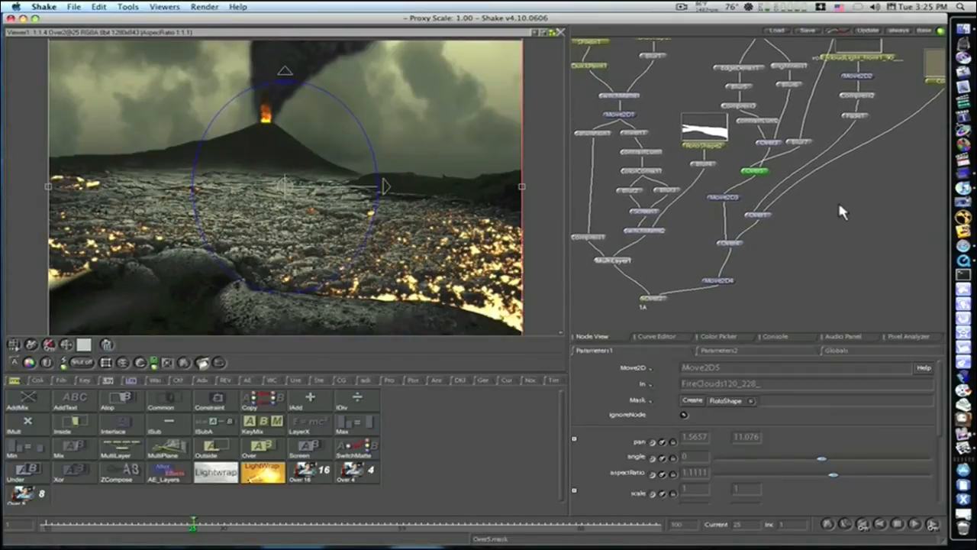
left_click(14, 380)
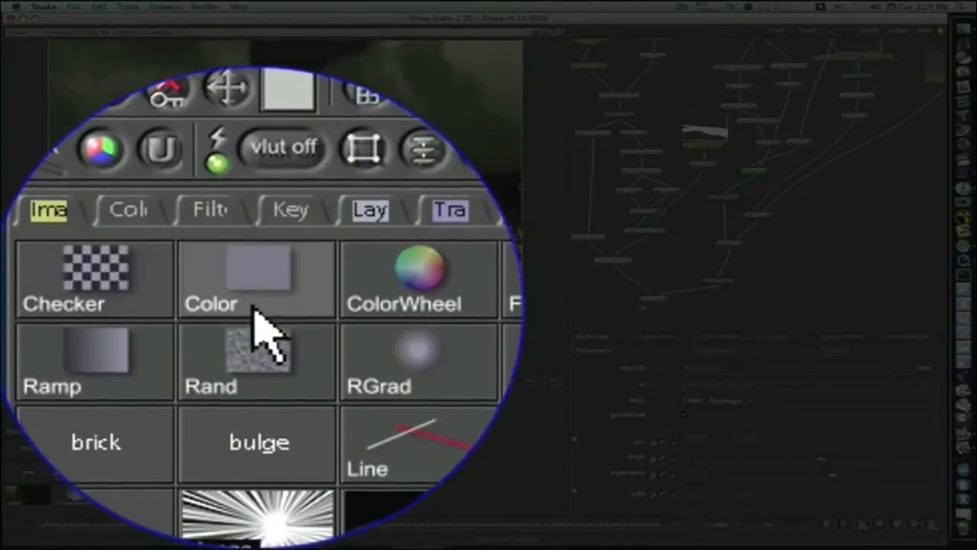
left_click(174, 428)
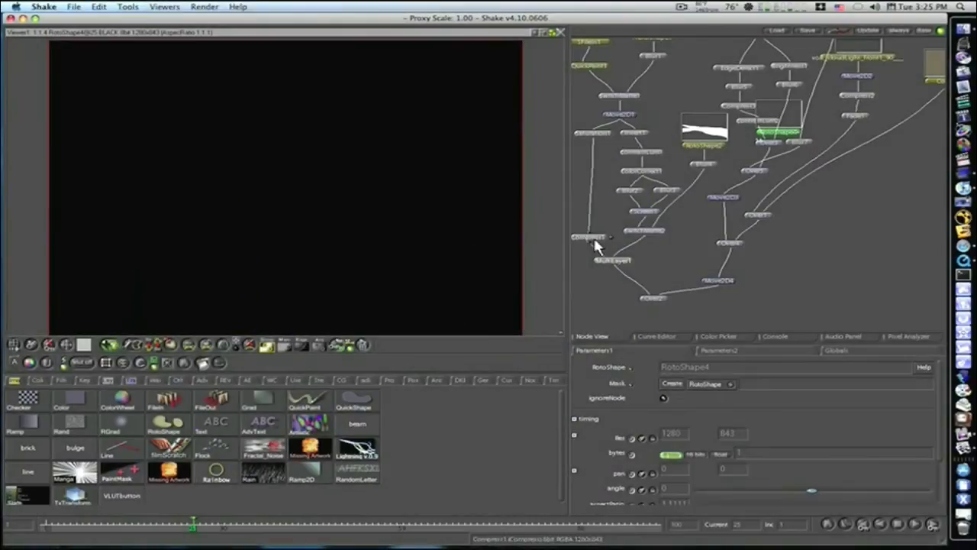
left_click(643, 298)
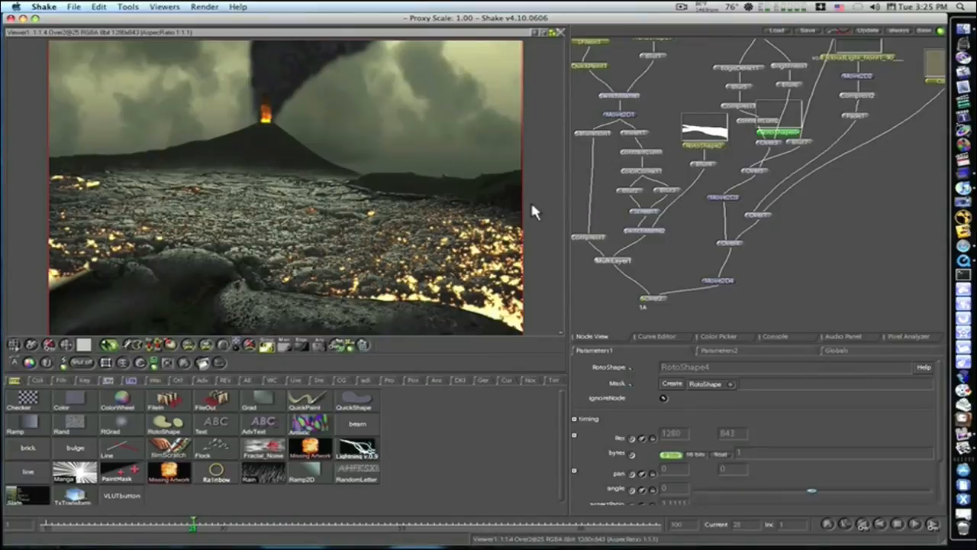
Draw a closed roto shape as a wide horizontal band across the volcano, horizon and far lava field, extending past both frame edges.
left_click(540, 224)
left_click(441, 146)
left_click(331, 126)
left_click(280, 138)
left_click(180, 117)
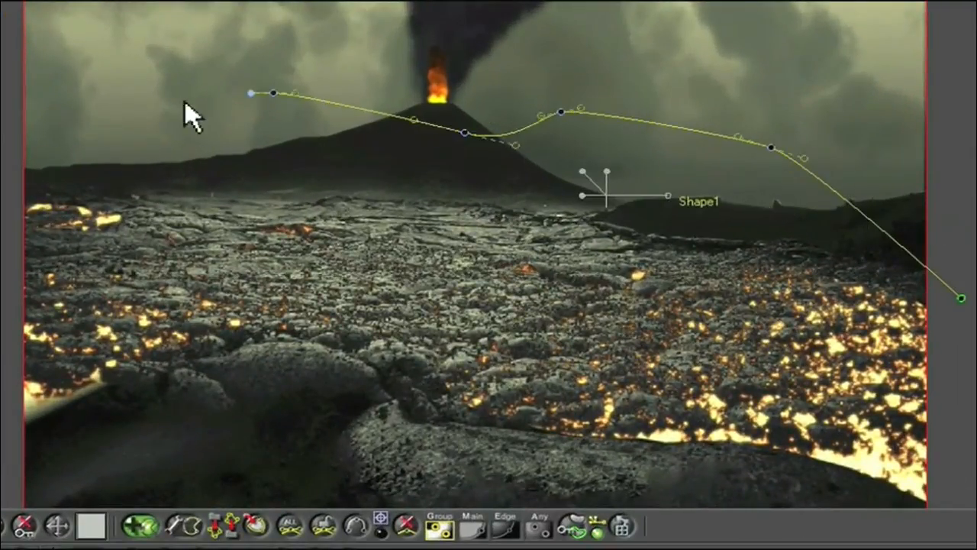
left_click(159, 113)
left_click(19, 107)
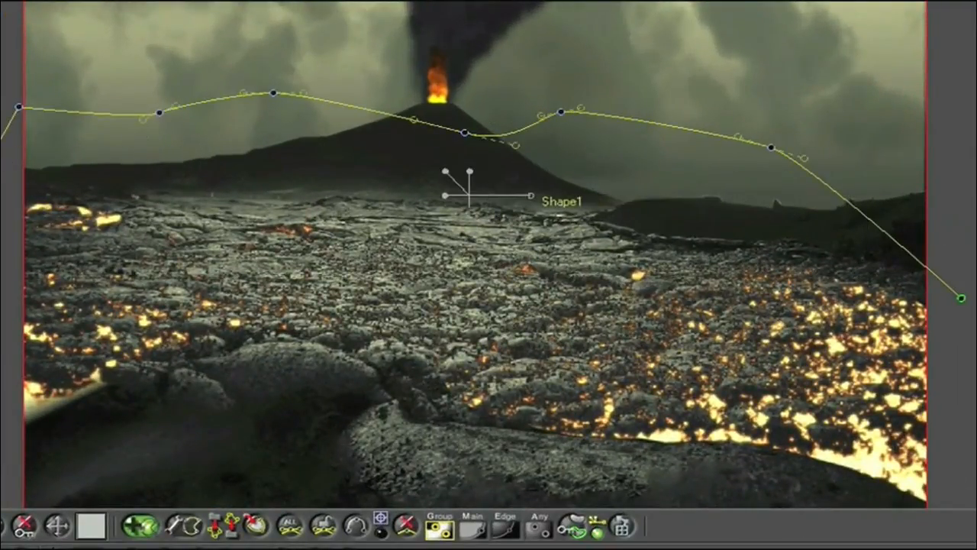
left_click(268, 213)
left_click(359, 206)
left_click(529, 233)
left_click(602, 225)
left_click(772, 284)
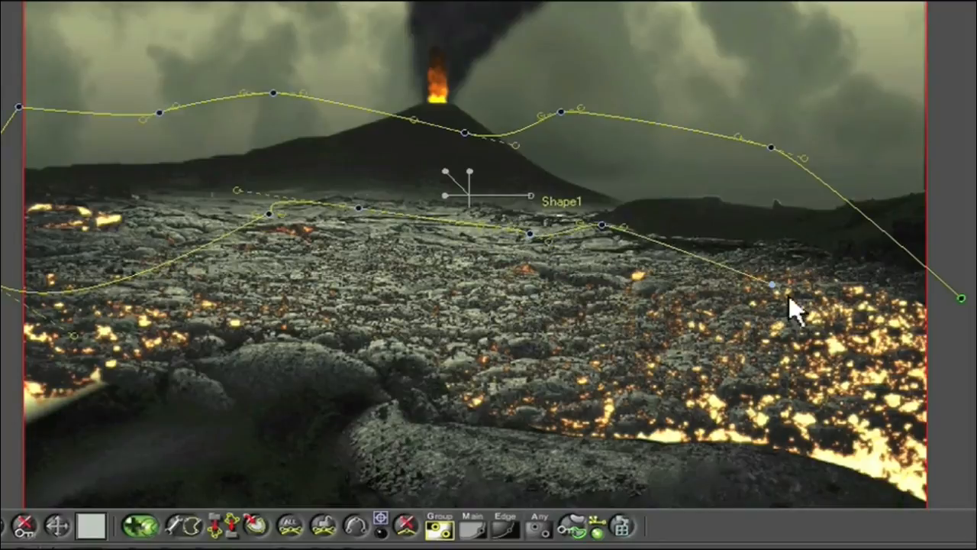
left_click(933, 348)
left_click(960, 298)
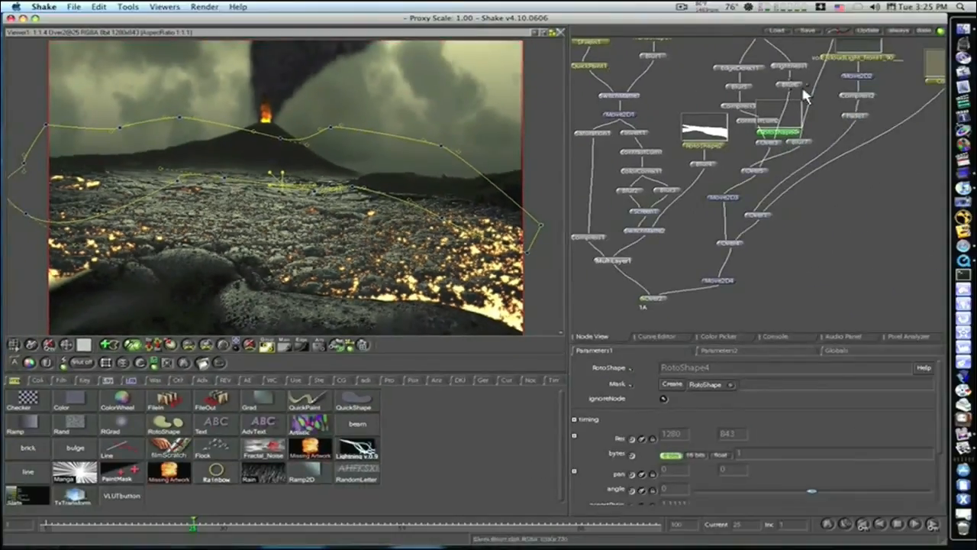
Place RotoShape4 in free space beside the Over1 branch and add a Blur node below it.
left_click_drag(797, 97, 815, 214)
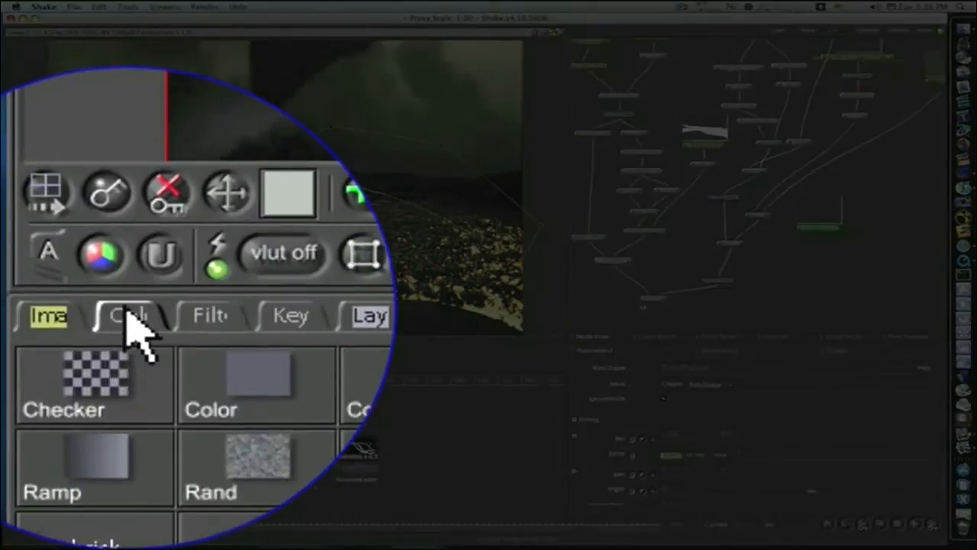
left_click(36, 379)
left_click(61, 379)
left_click(67, 397)
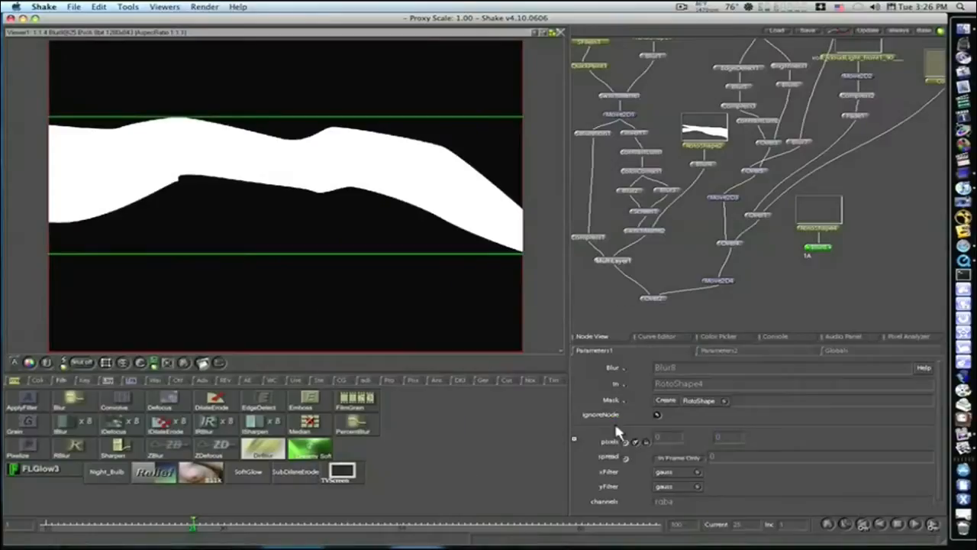
Set Blur8's pixels to 1000, connect it to MultiLayer1 as a haze layer, and display the Over2 composite.
left_click(662, 440)
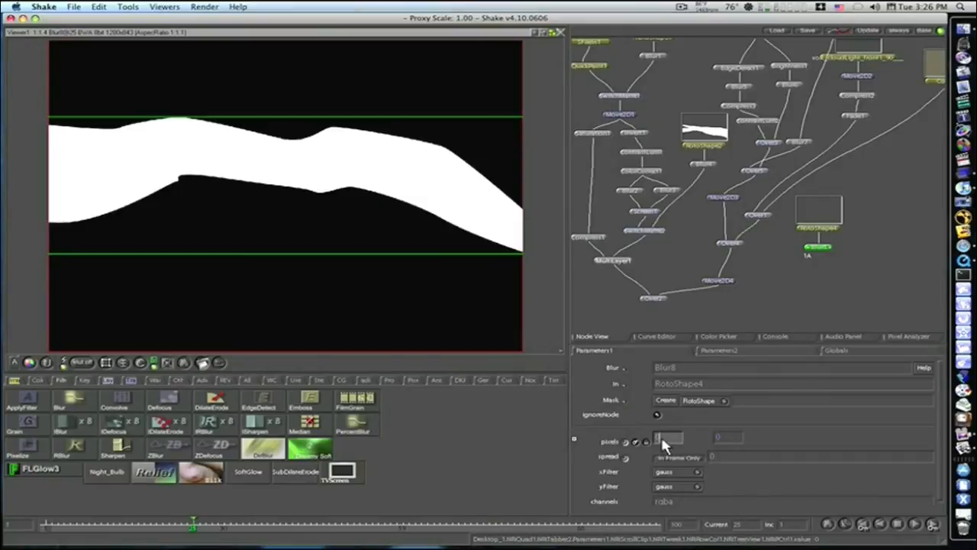
type("1000")
key("Return")
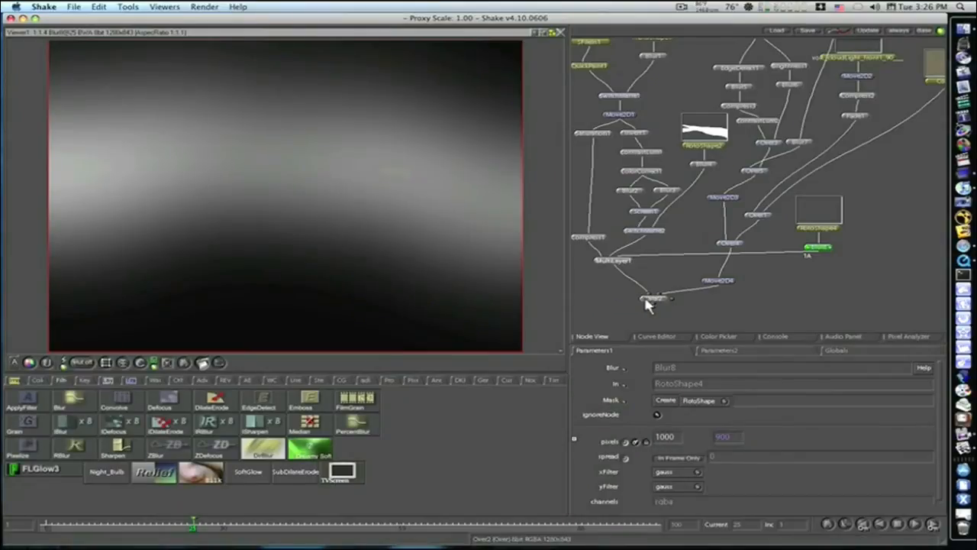
left_click(646, 299)
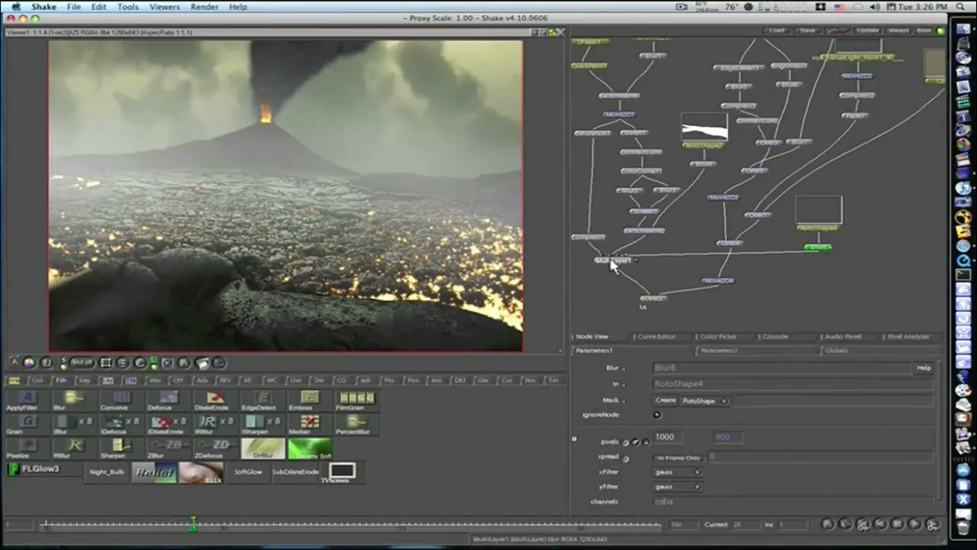
left_click_drag(613, 262, 636, 278)
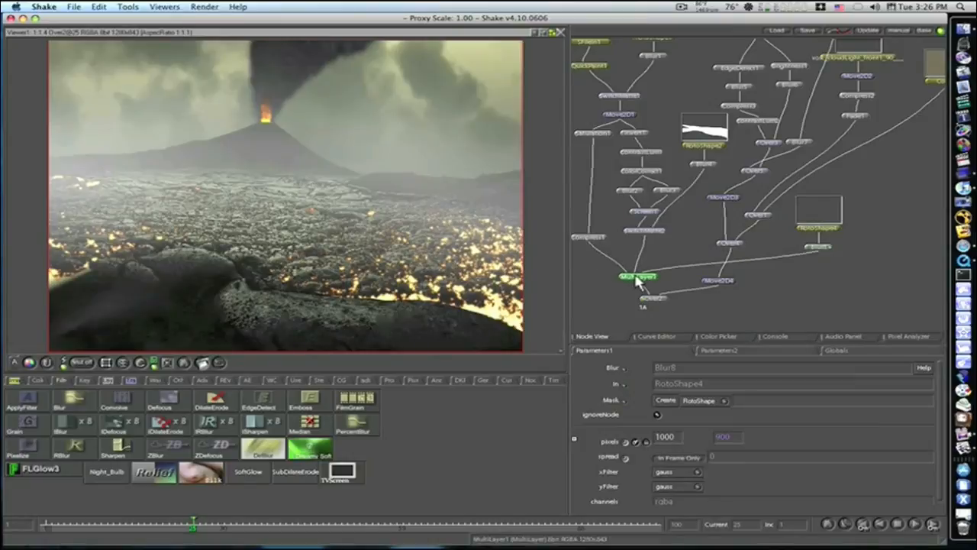
Add a Rain node, connect it to MultiLayer1, and display the Over2 composite.
left_click(17, 379)
left_click(256, 473)
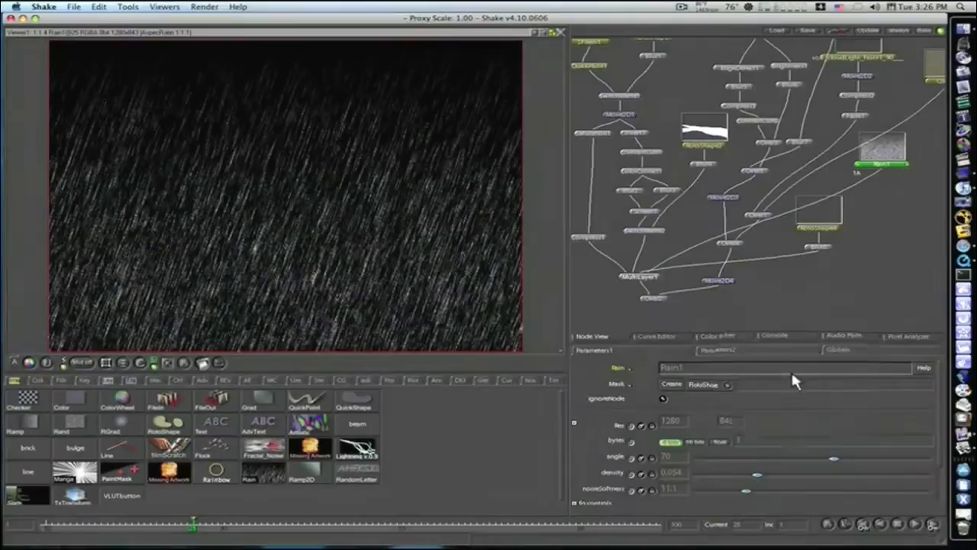
left_click(646, 299)
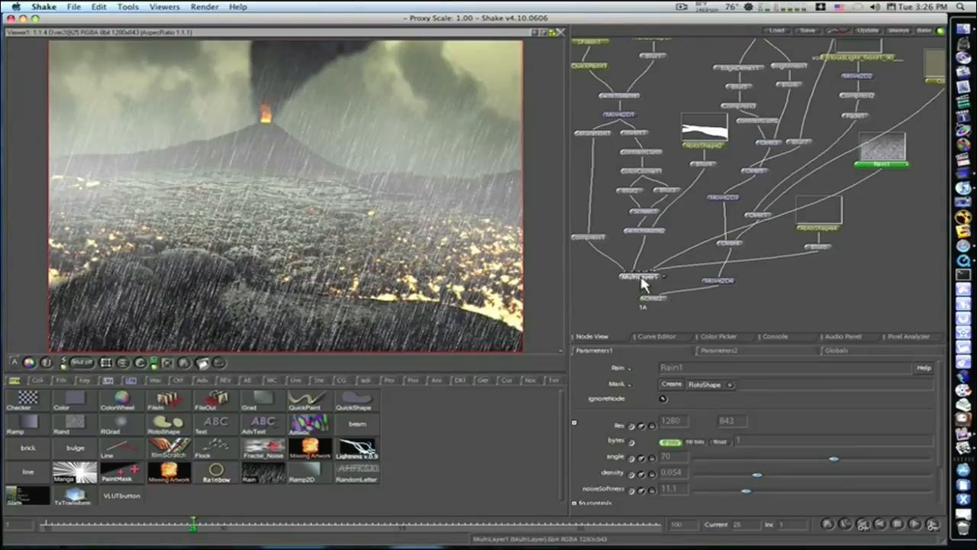
Move MultiLayer1 clear of Over2, load its parameters, expand the Rain1 layer and lower that layer's opacity.
mouse_move(643, 282)
left_mouse_down()
mouse_move(629, 287)
mouse_move(639, 285)
left_mouse_up()
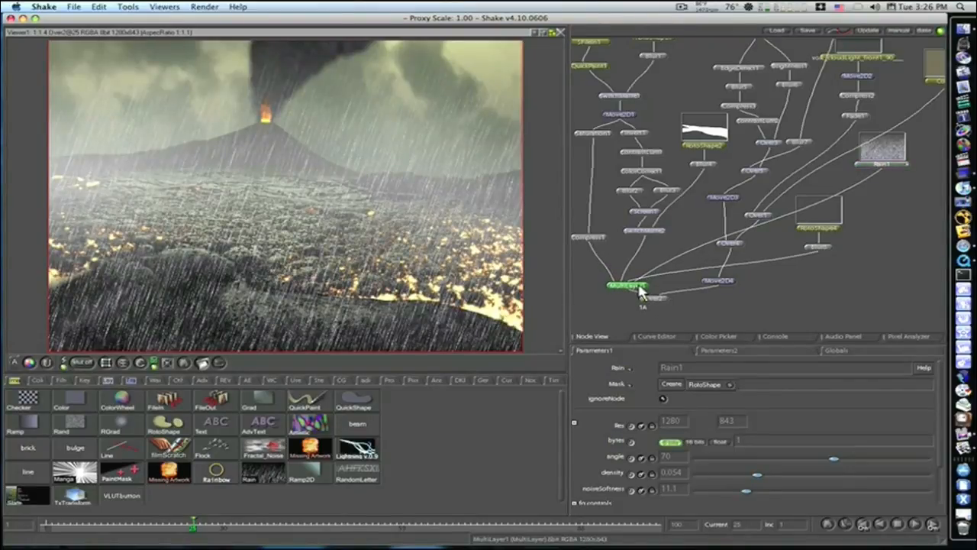
double_click(644, 286)
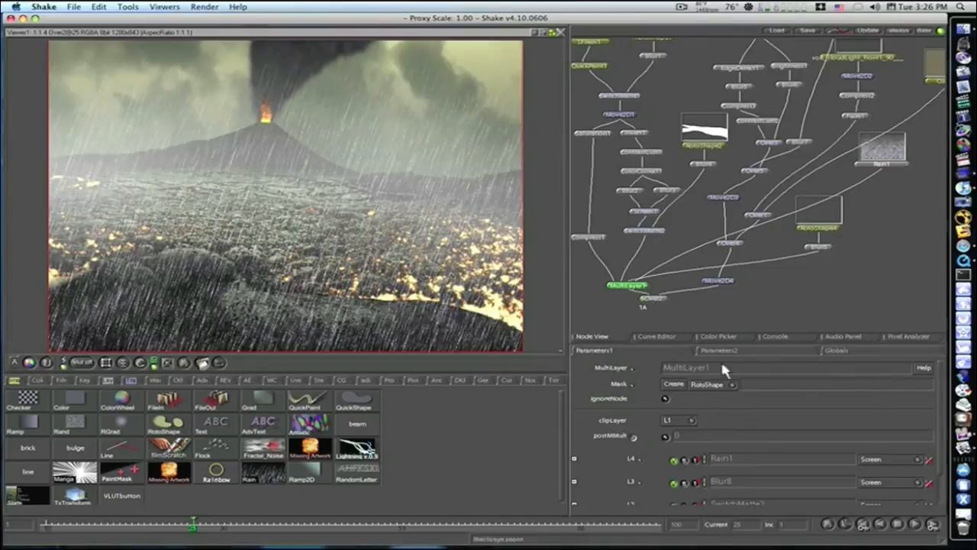
left_click(575, 458)
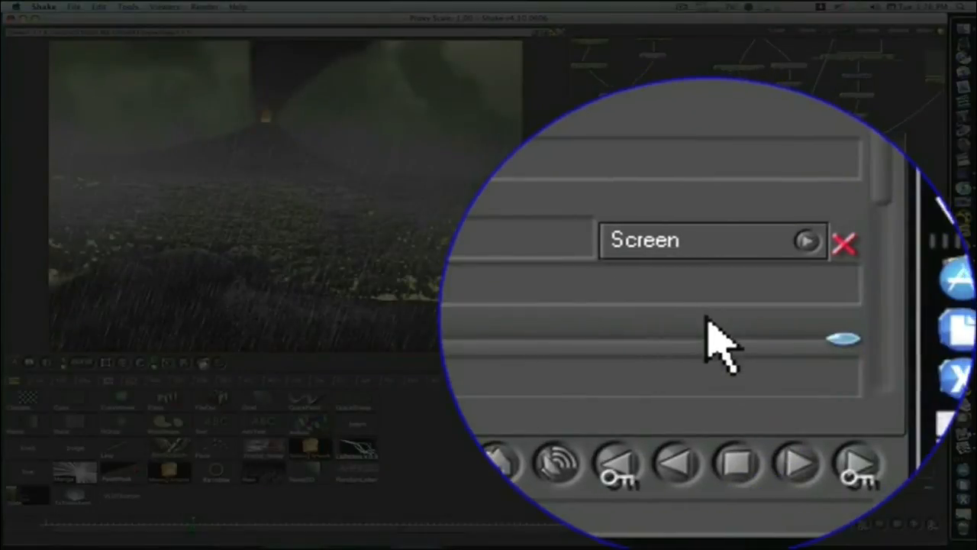
left_click_drag(885, 488, 734, 492)
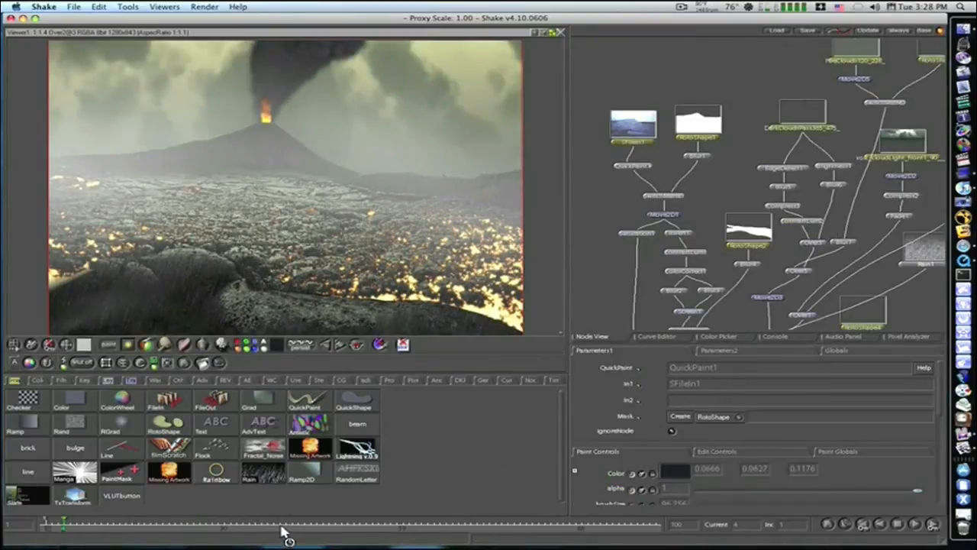
At frame 39, scale the fire's Move2D5 to about 1.24 and reposition the flames in the volcano's crater, checking further frames.
left_click(281, 526)
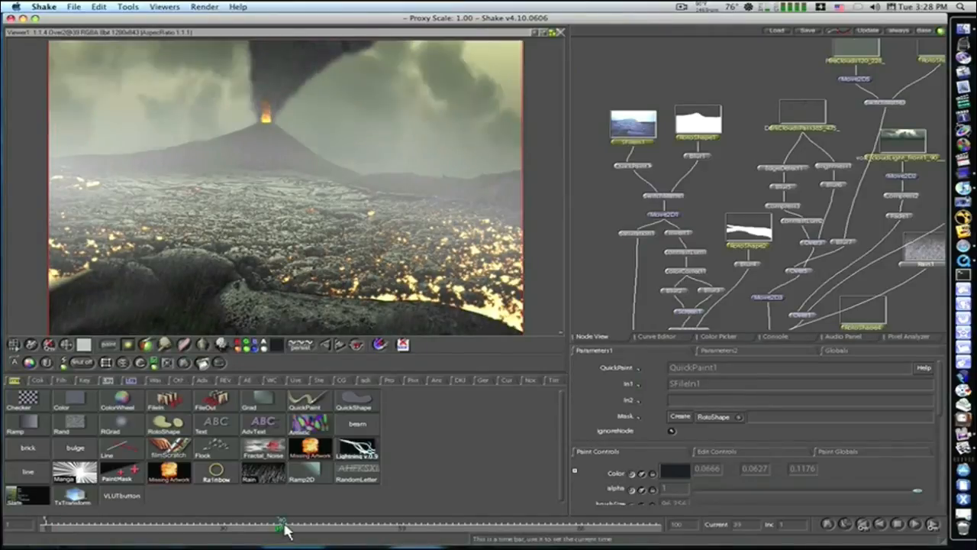
left_click(869, 80)
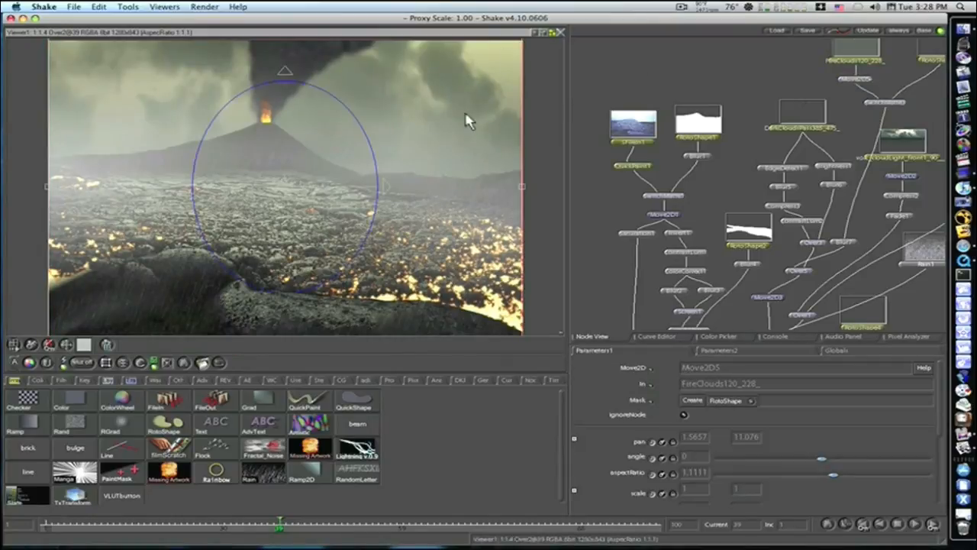
scroll(469, 121, "down", 2)
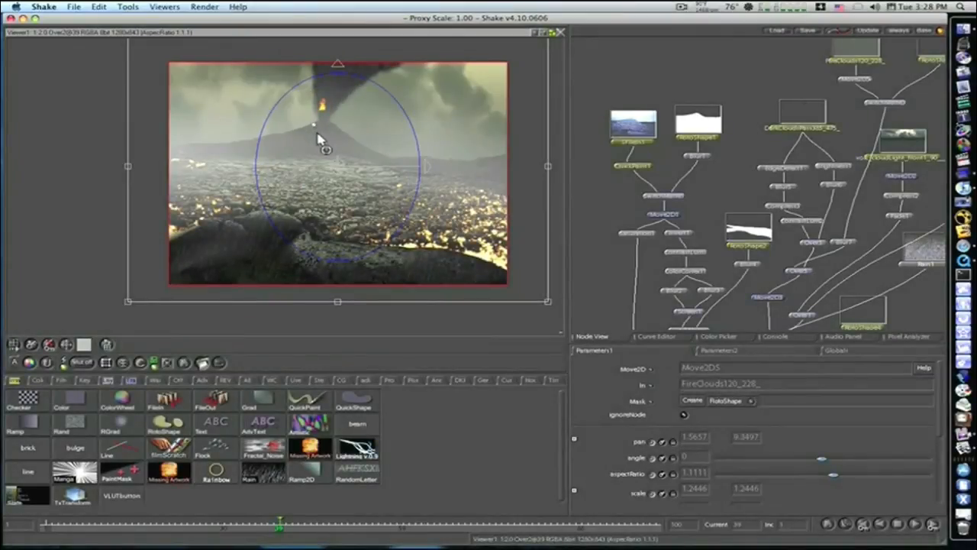
mouse_move(319, 139)
left_mouse_down()
mouse_move(327, 152)
mouse_move(318, 142)
left_mouse_up()
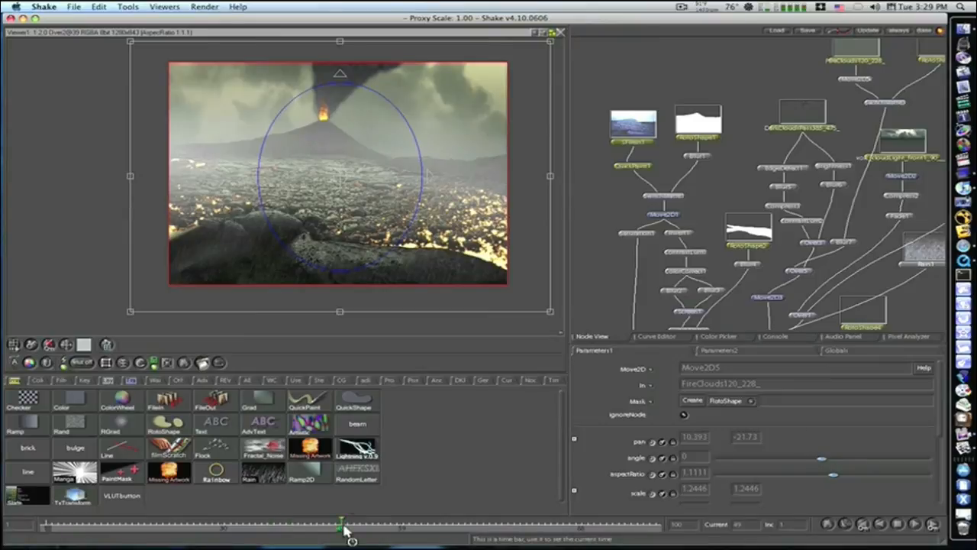
left_click(464, 528)
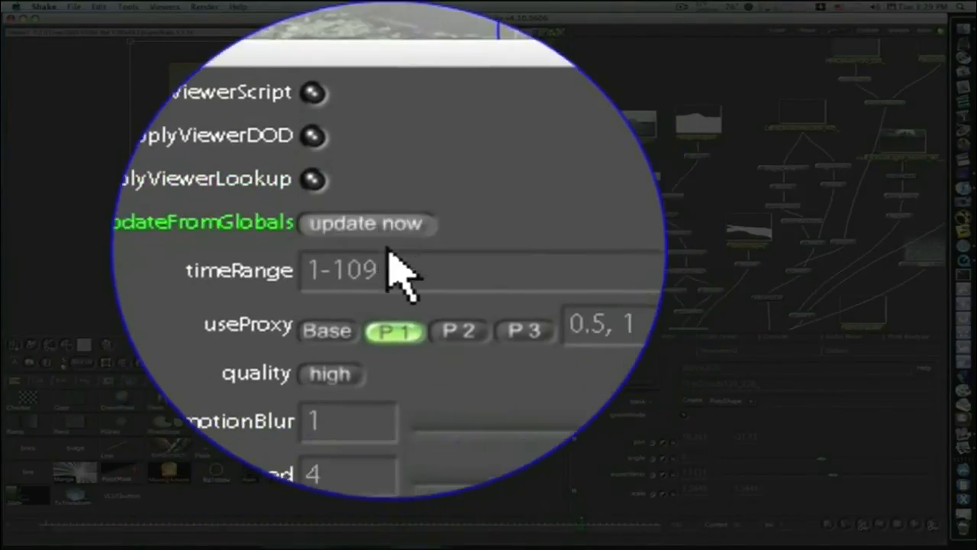
Render a flipbook of the Over2 composite with timeRange 1-90 and proxy P1, and play it back.
left_click(388, 249)
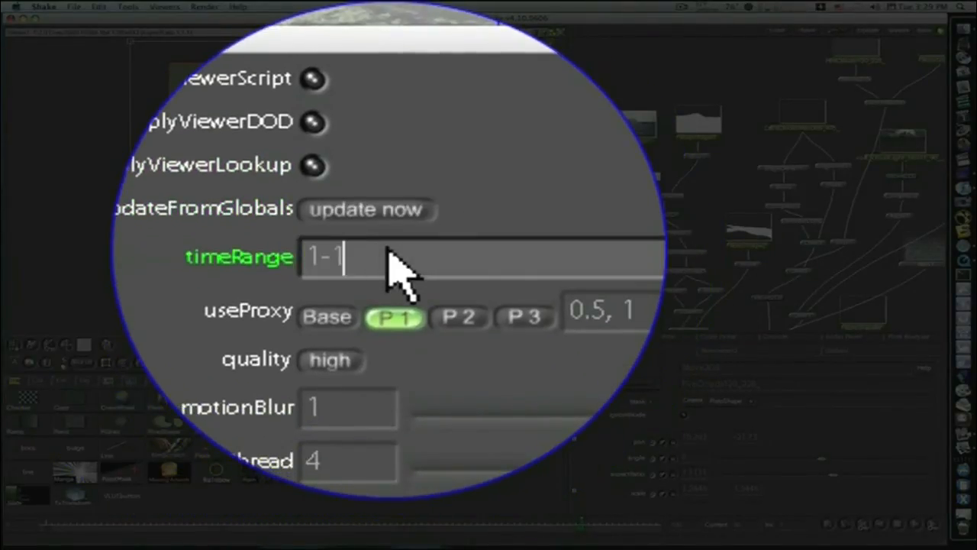
type("0")
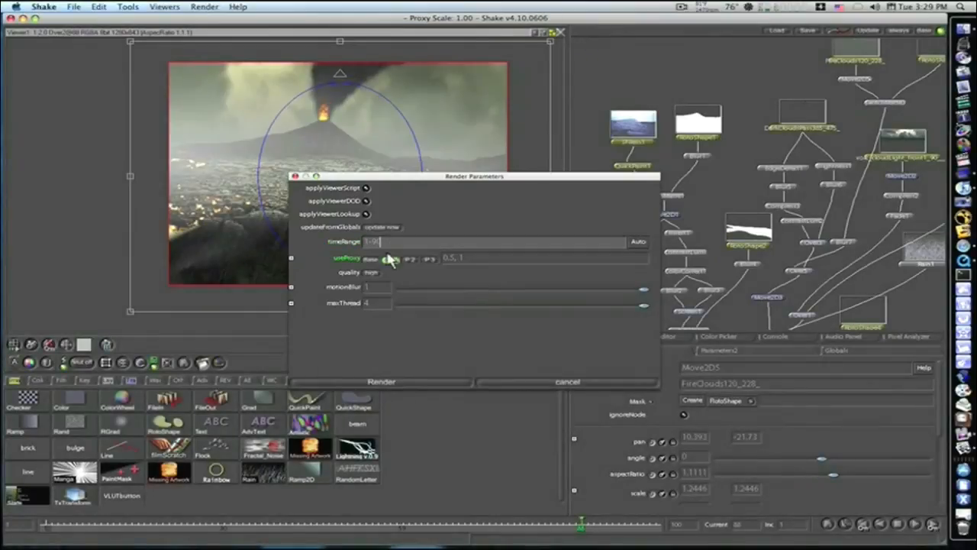
left_click(384, 381)
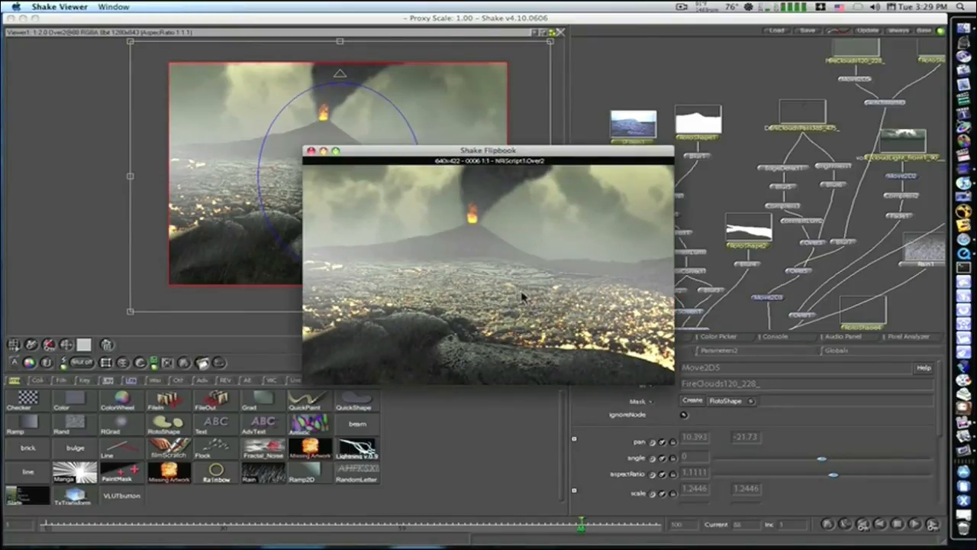
key("Escape")
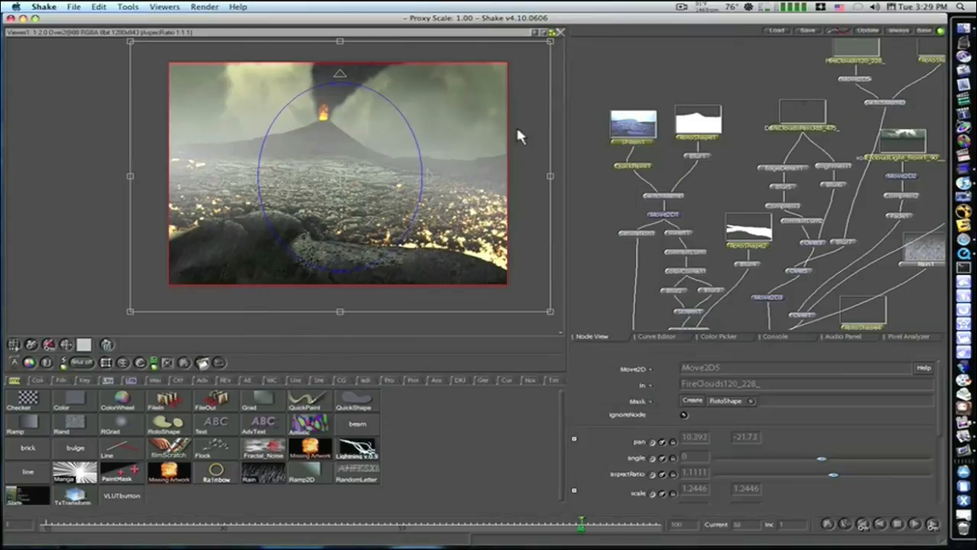
Load the original SFileIn1 plate into viewer buffer A and Over2 into buffer B, and toggle between them to compare.
left_click(614, 145)
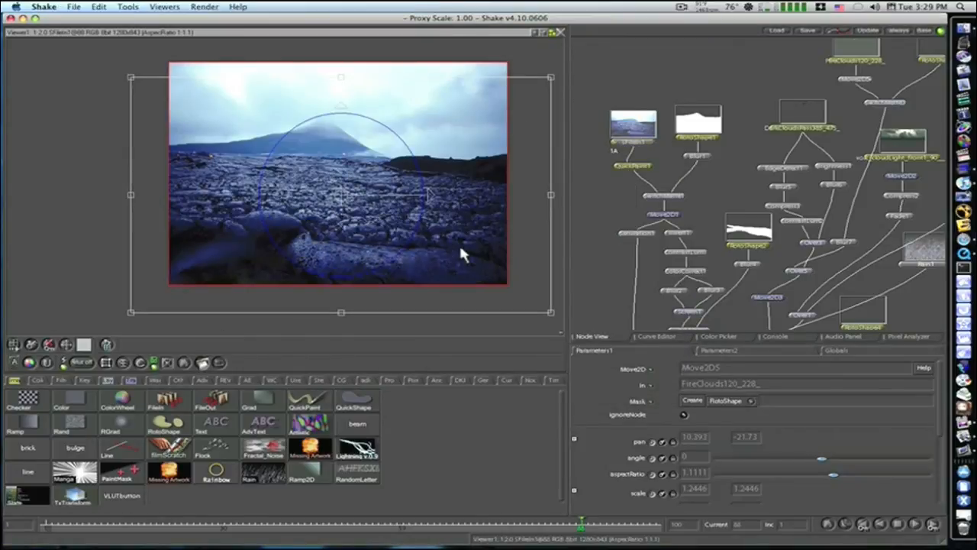
left_click(17, 364)
left_click_drag(633, 322, 639, 175)
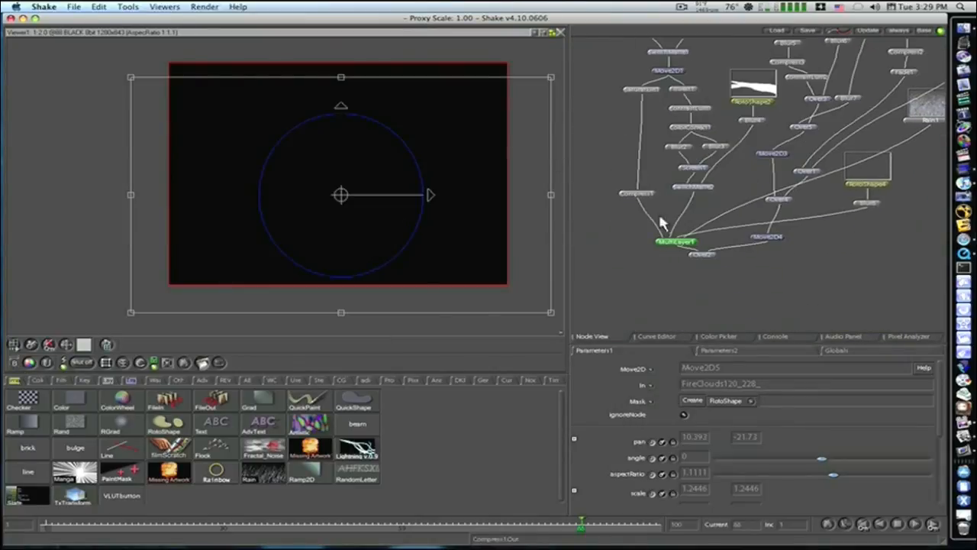
left_click(695, 260)
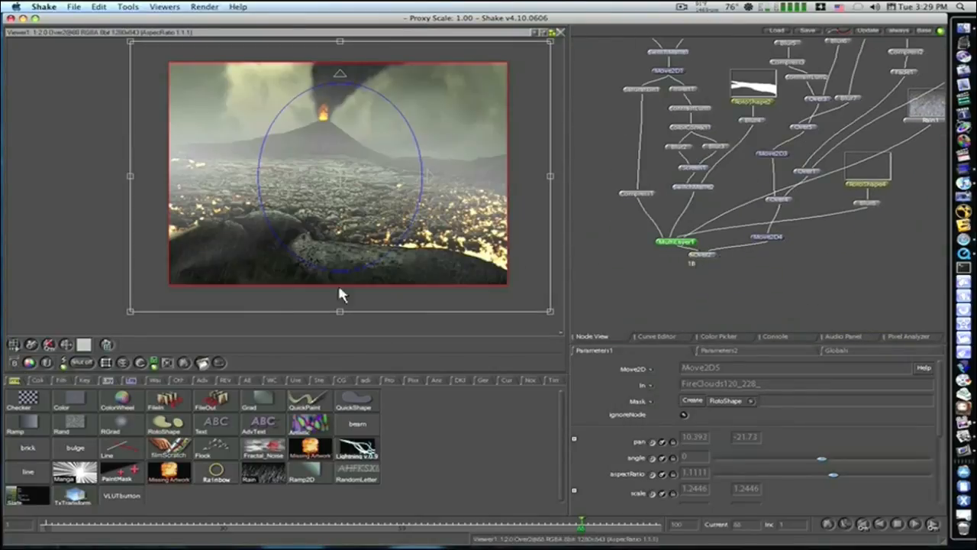
left_click(19, 365)
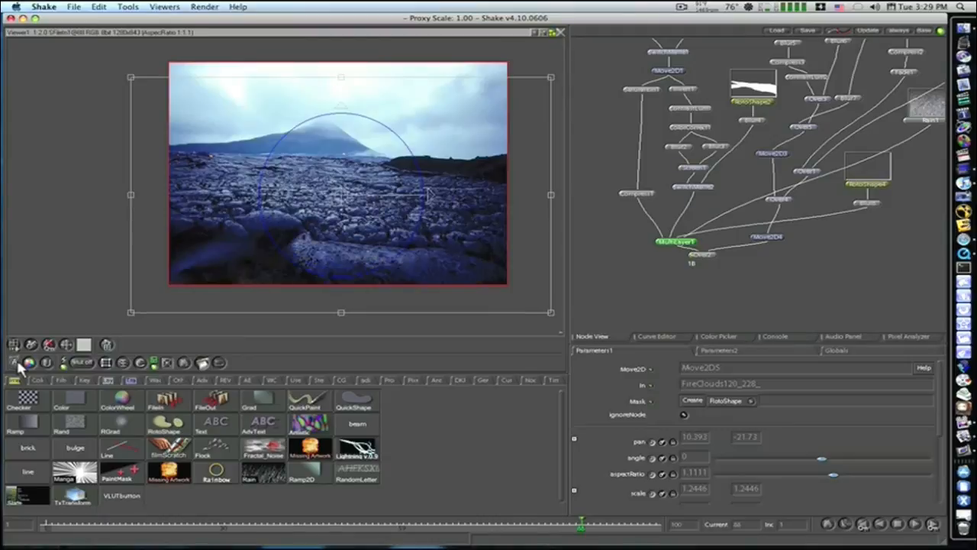
left_click(16, 367)
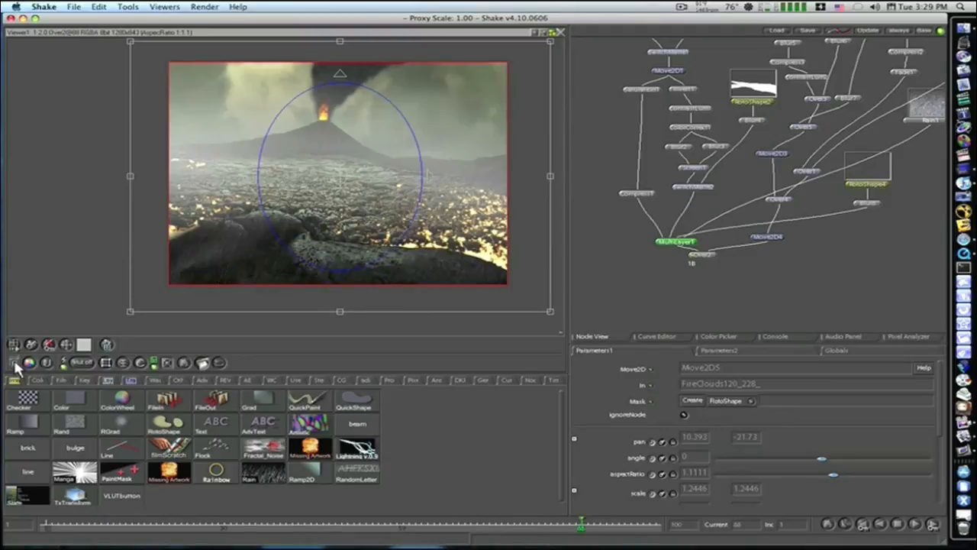
left_click(16, 367)
Expand the viewer to full size, enlarge and centre the image, and wipe across from the original plate to the Over2 composite.
key("space")
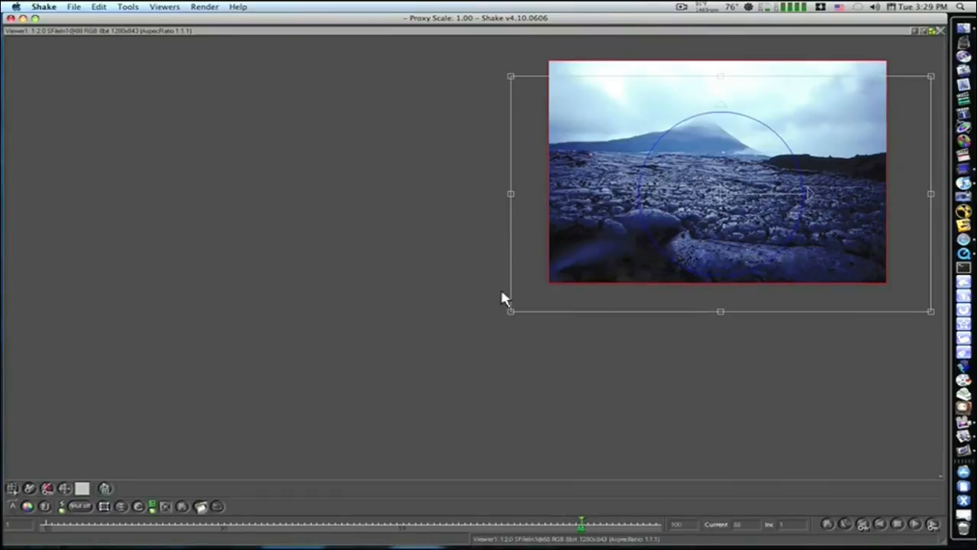
left_click_drag(502, 292, 665, 290)
left_click_drag(729, 252, 580, 361)
left_click_drag(714, 333, 515, 372)
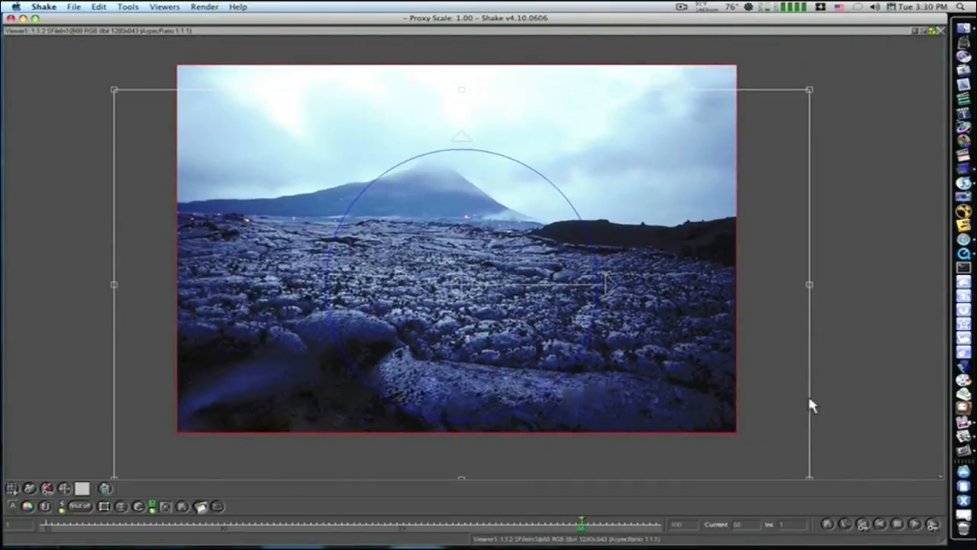
left_click_drag(939, 477, 163, 496)
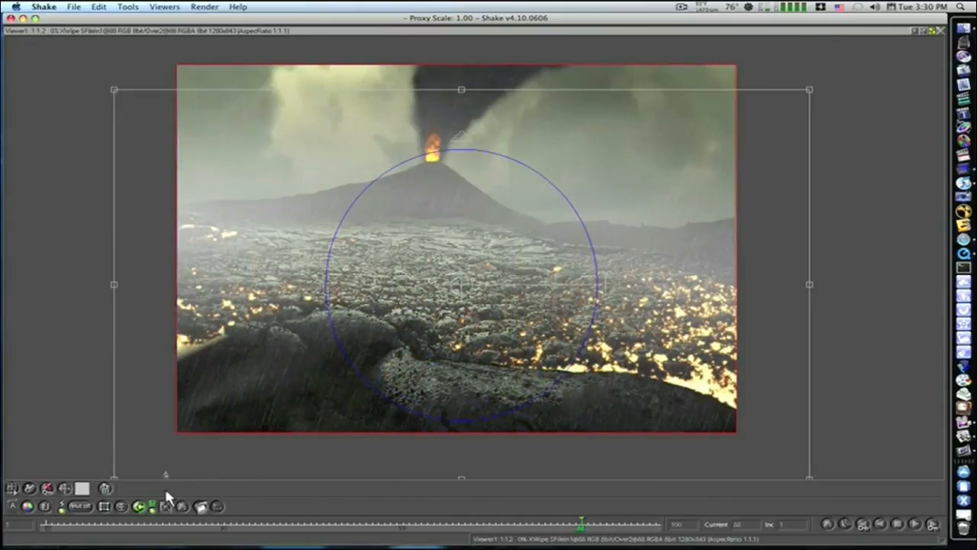
Restore the standard workspace layout and bring the rendered flipbook back up to review the animated composite.
key("space")
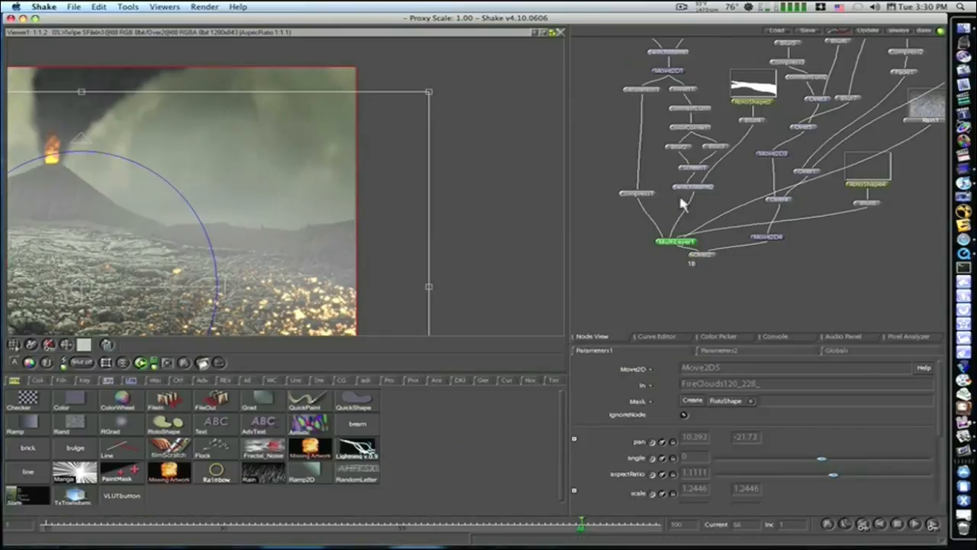
left_click(960, 450)
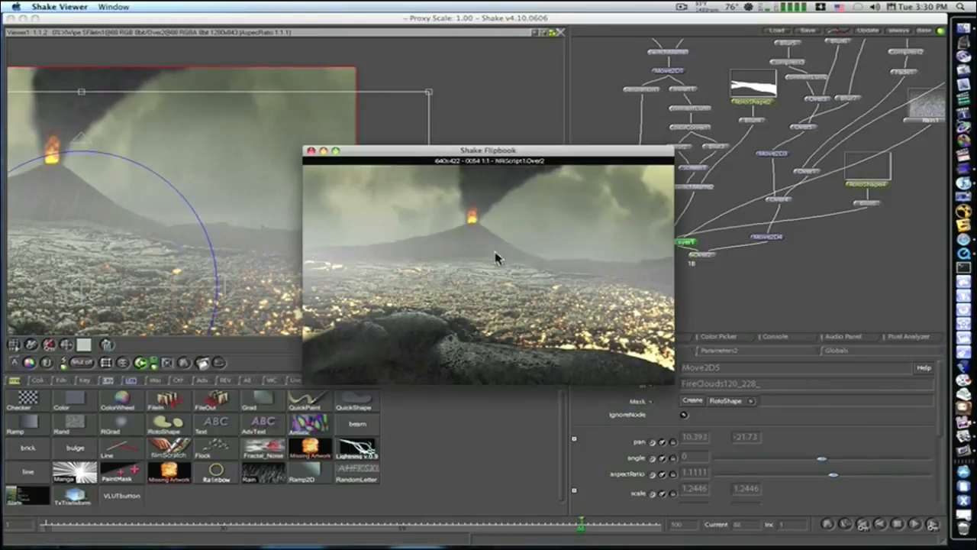